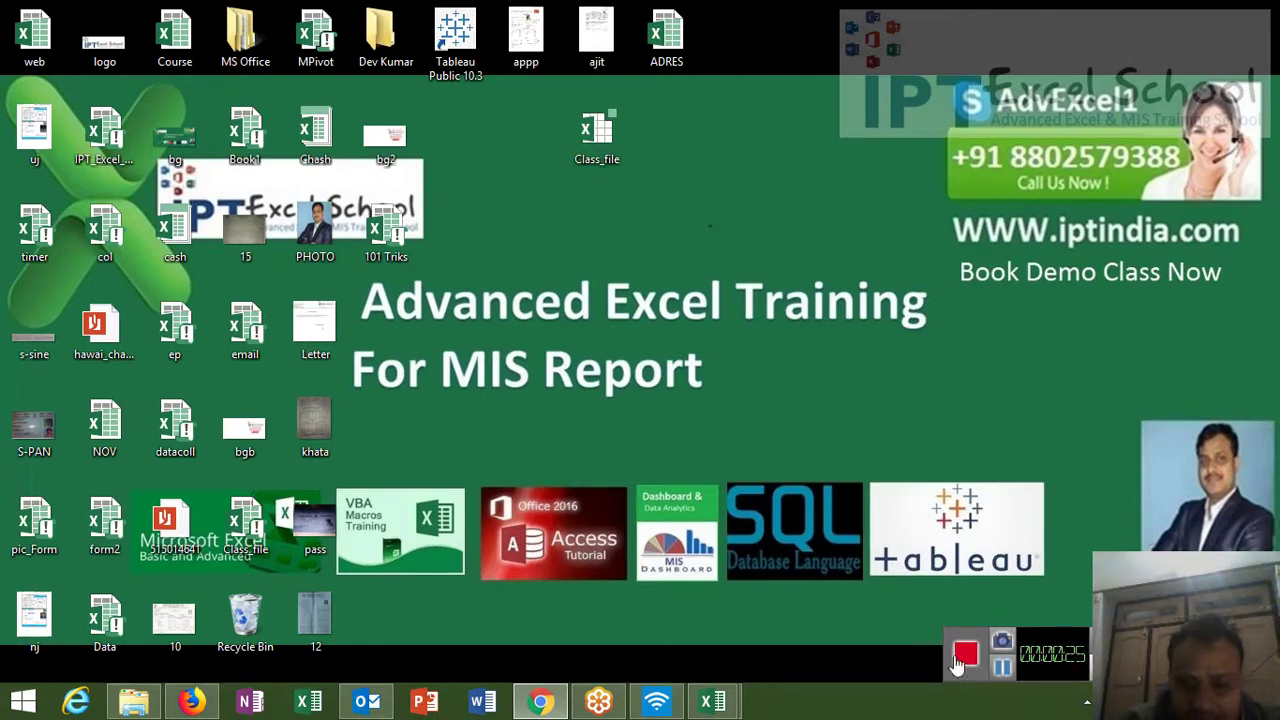
Step: Bring Book1's Visual Basic editor window to the front from the taskbar Excel thumbnails
{"action": "mouse_move", "coordinate": [740, 708]}
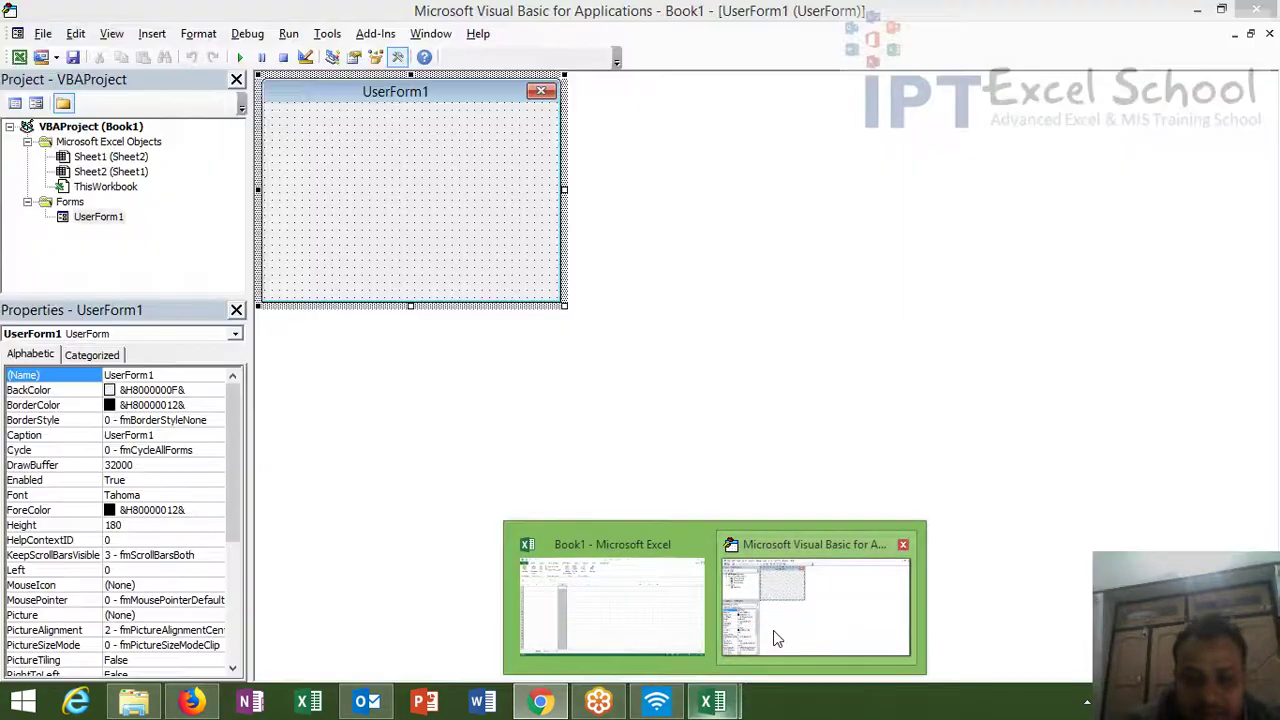
{"action": "left_click", "coordinate": [773, 630]}
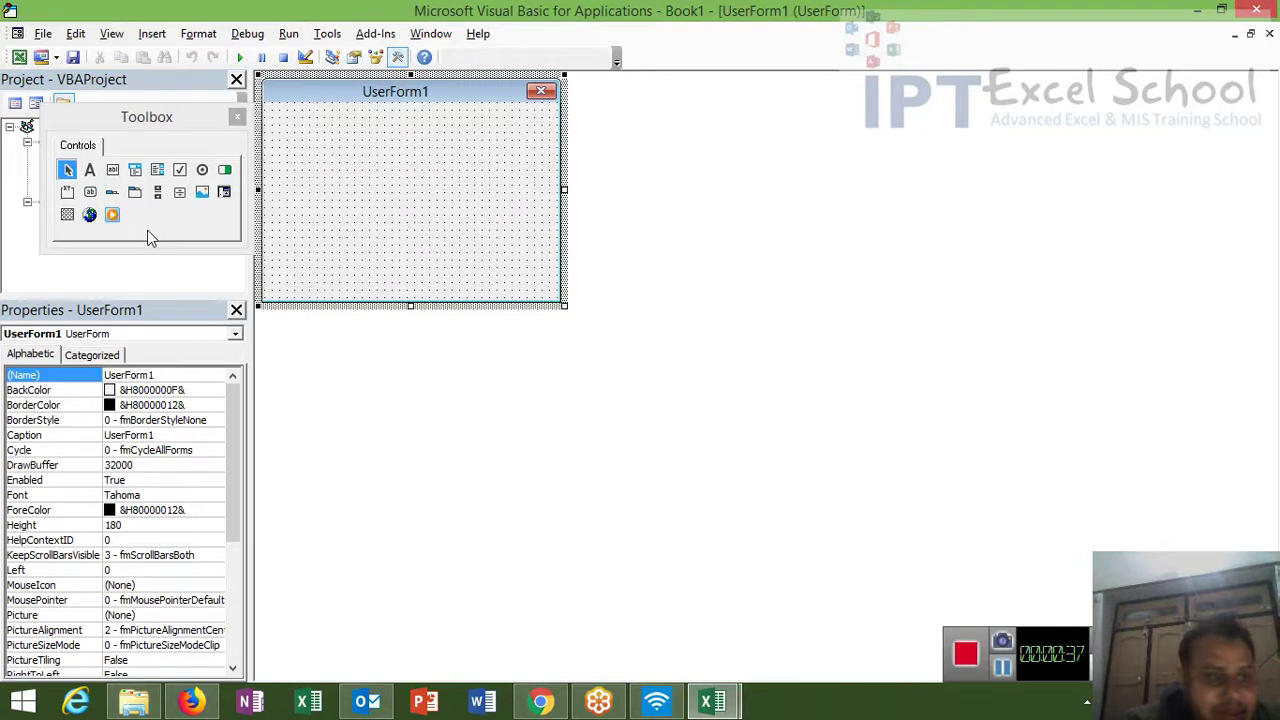
Step: Check the Toolbox's additional-controls menu without choosing anything, then start a new Excel instance
{"action": "right_click", "coordinate": [148, 237]}
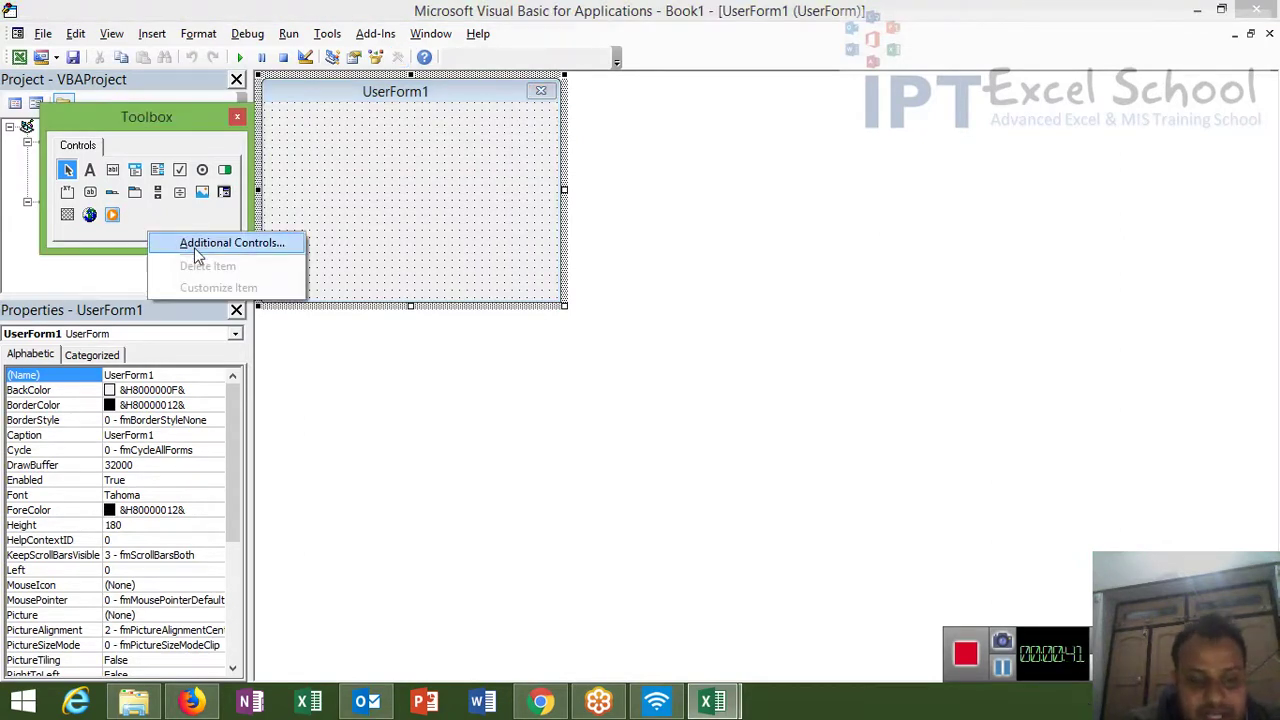
{"action": "left_click", "coordinate": [361, 345]}
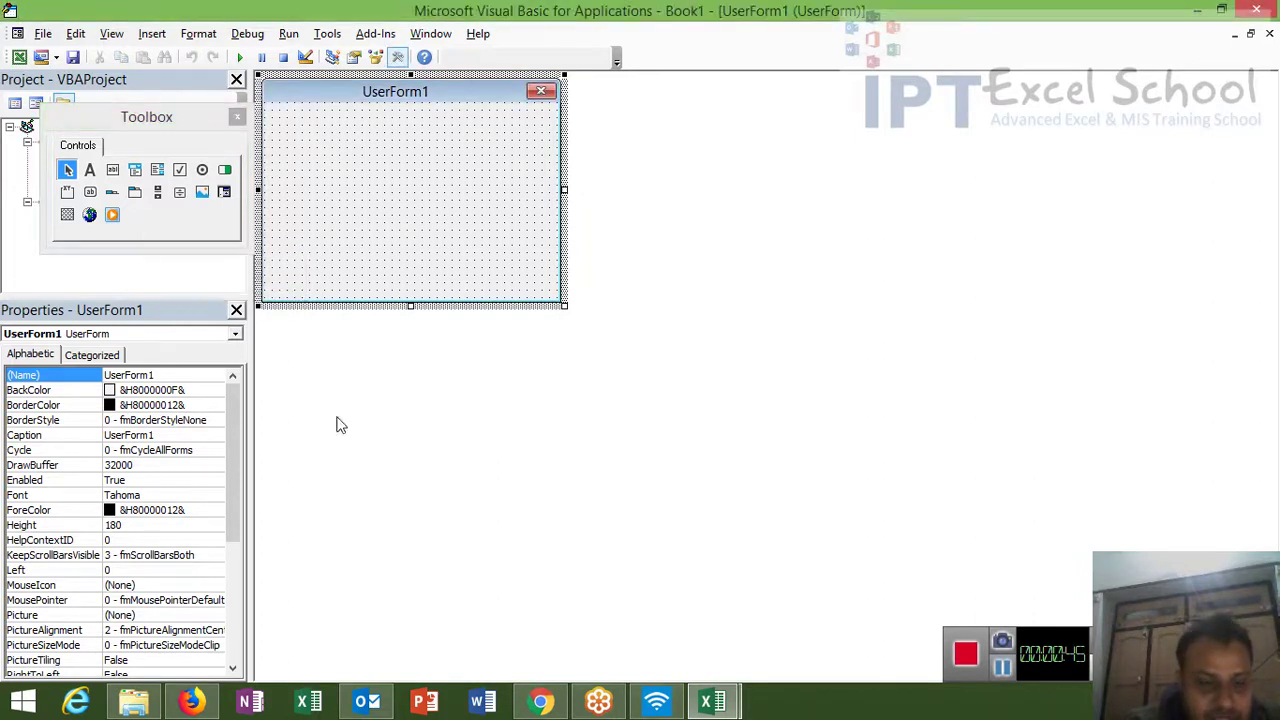
{"action": "left_click", "coordinate": [309, 703]}
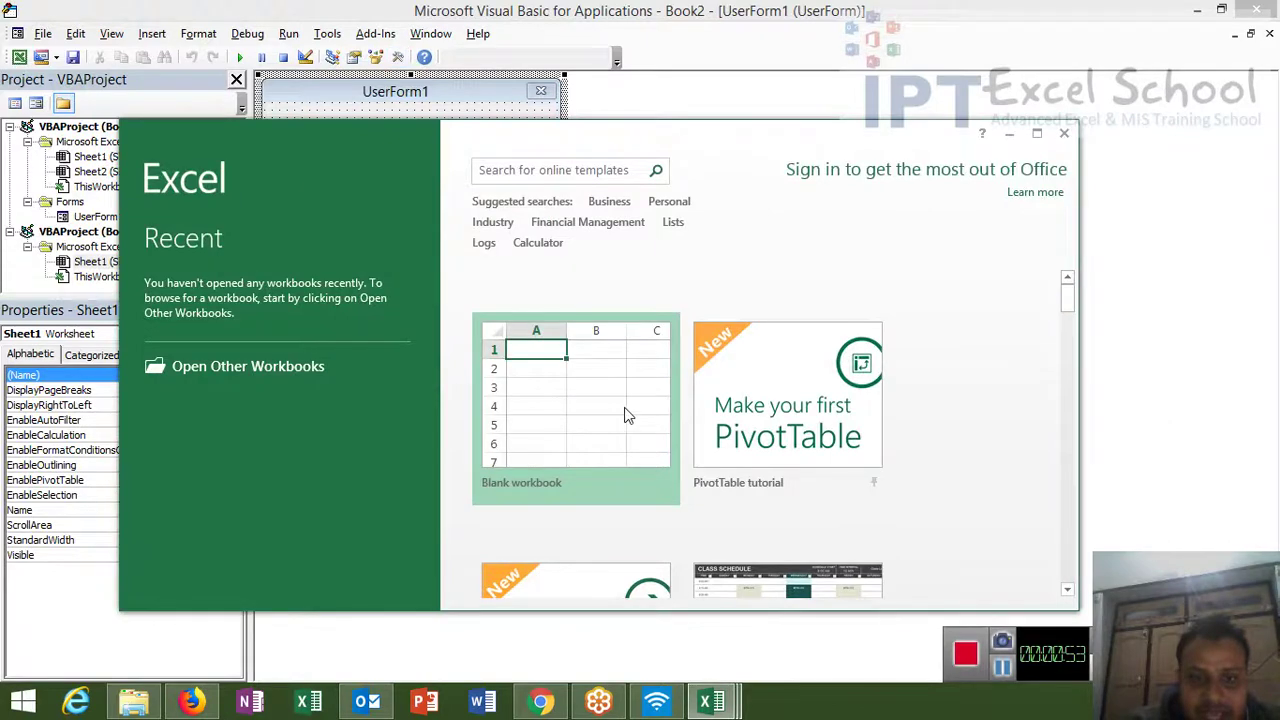
Step: Create a blank workbook, maximize its window, then close it
{"action": "left_click", "coordinate": [626, 414]}
{"action": "left_click", "coordinate": [630, 405]}
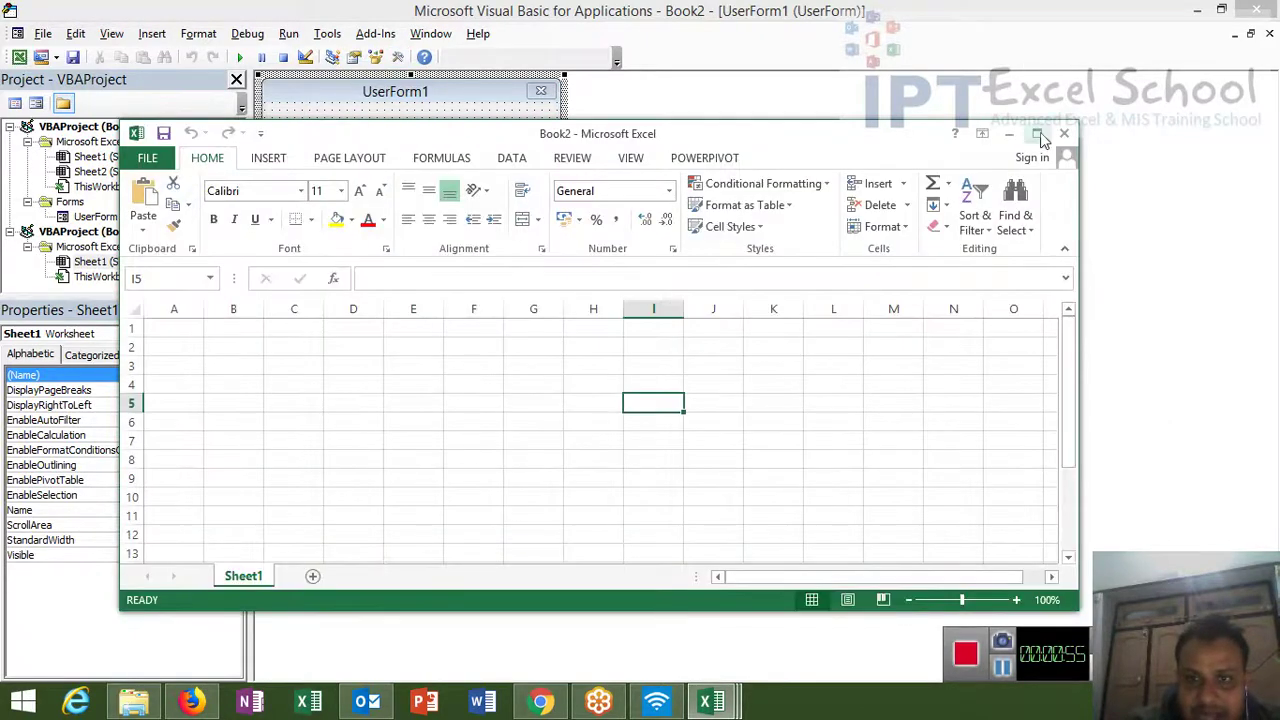
{"action": "left_click", "coordinate": [1037, 134]}
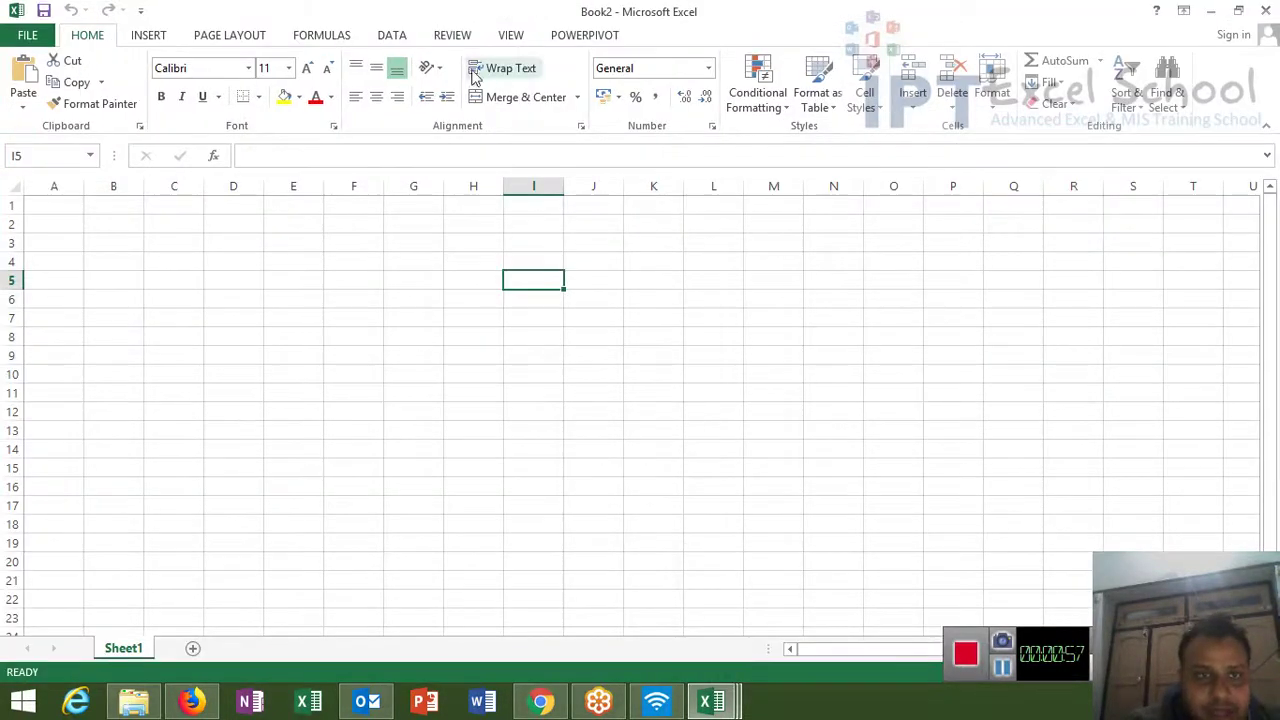
{"action": "left_click", "coordinate": [1272, 9]}
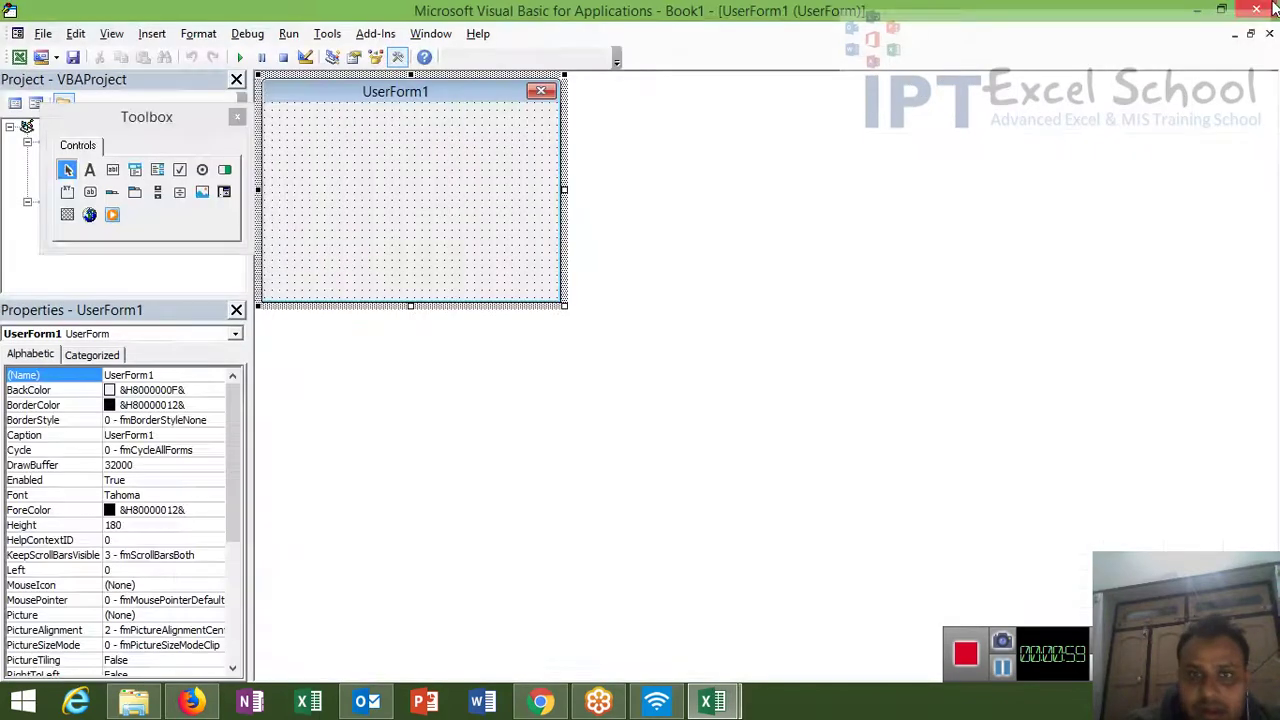
Step: Try opening Additional Controls from the UserForm Toolbox's context menu
{"action": "left_click", "coordinate": [207, 245]}
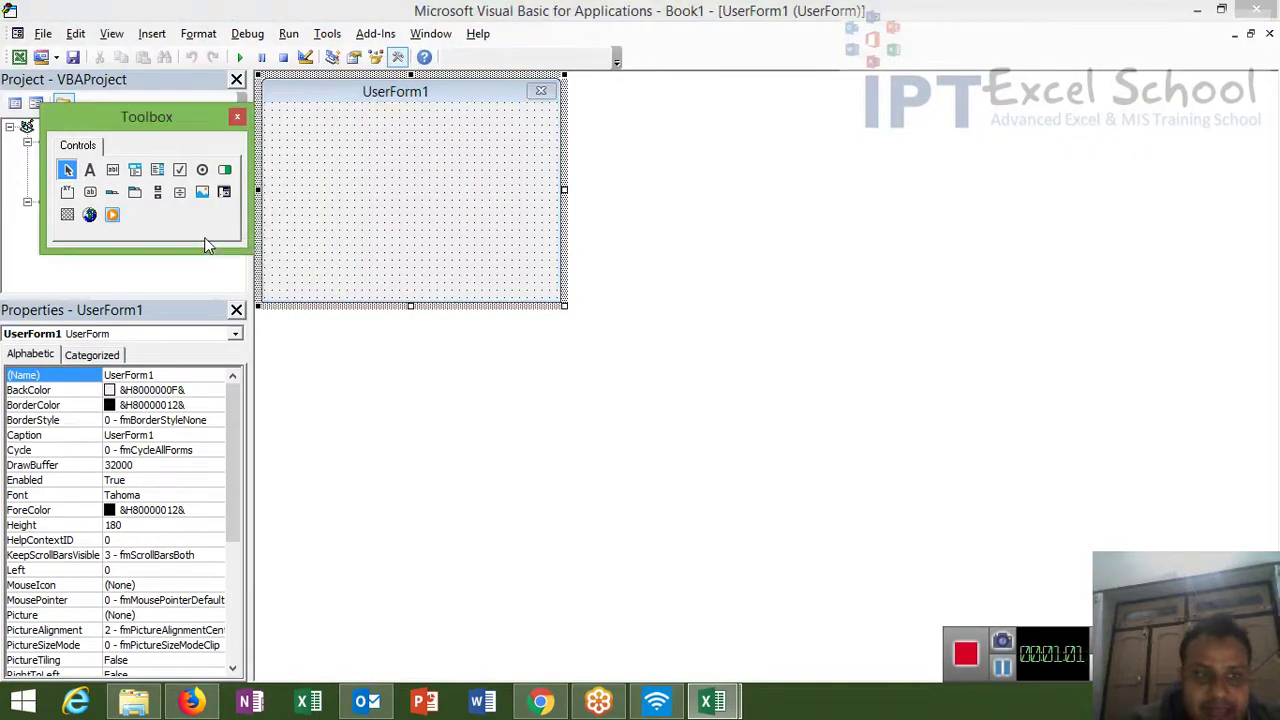
{"action": "right_click", "coordinate": [207, 245]}
{"action": "left_click", "coordinate": [229, 249]}
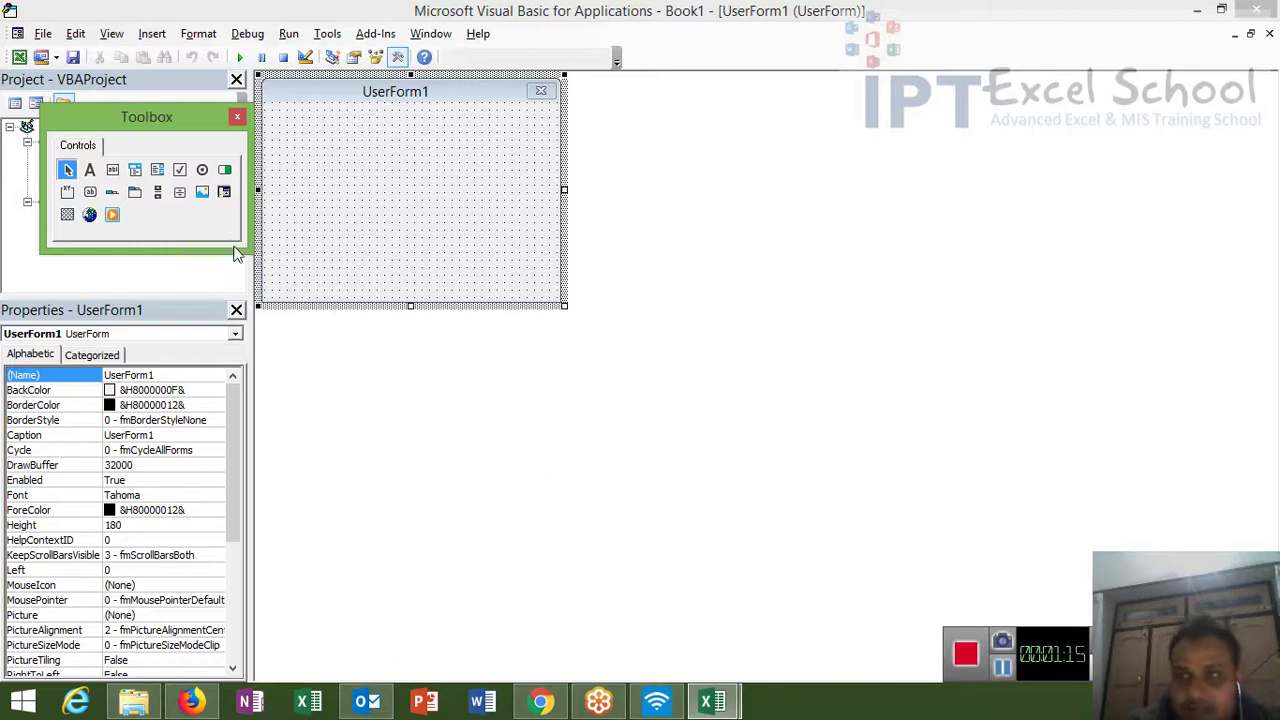
Step: Close the VBA editor and Book1 with Don't Save, then bring up the Start screen
{"action": "left_click", "coordinate": [1272, 14]}
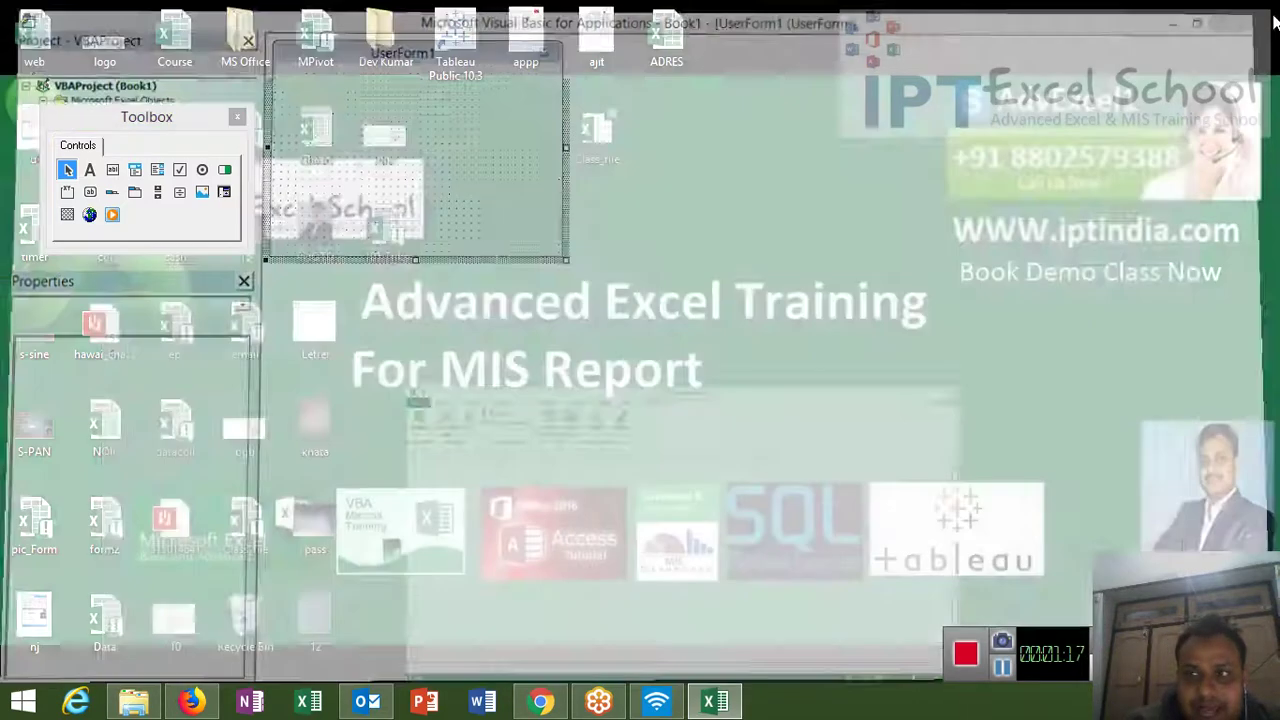
{"action": "left_click", "coordinate": [1267, 14]}
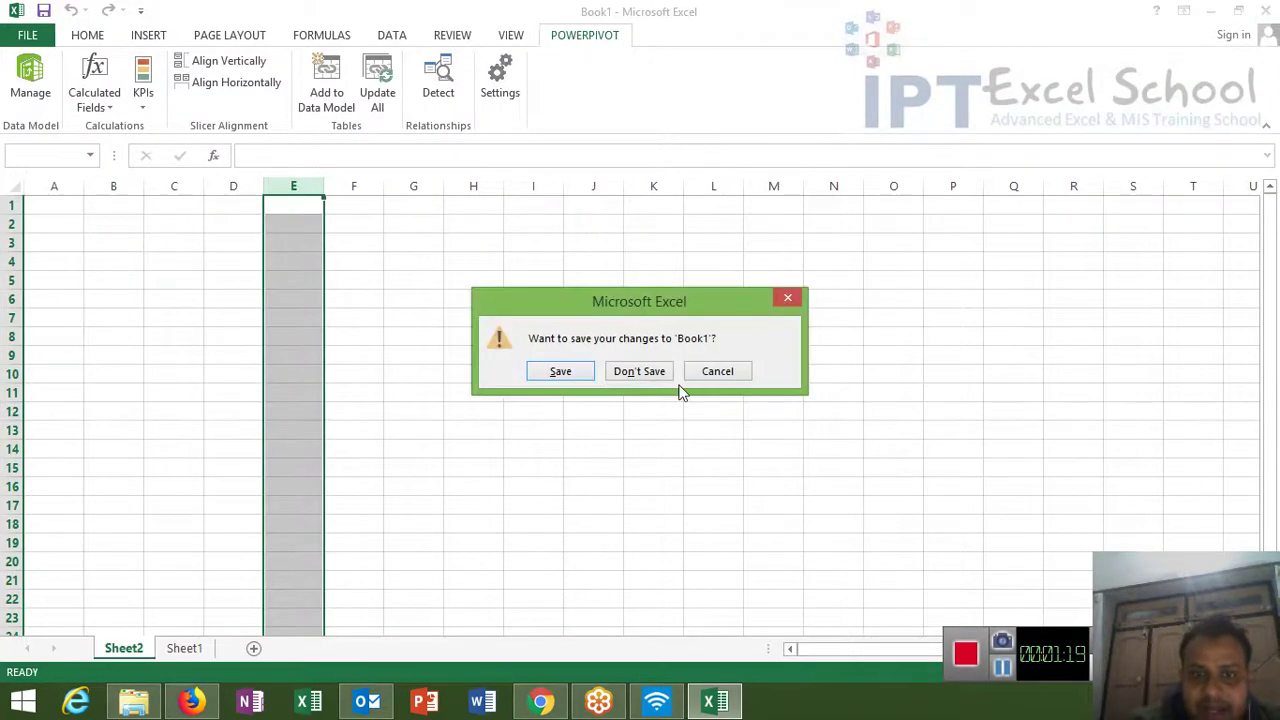
{"action": "left_click", "coordinate": [632, 374]}
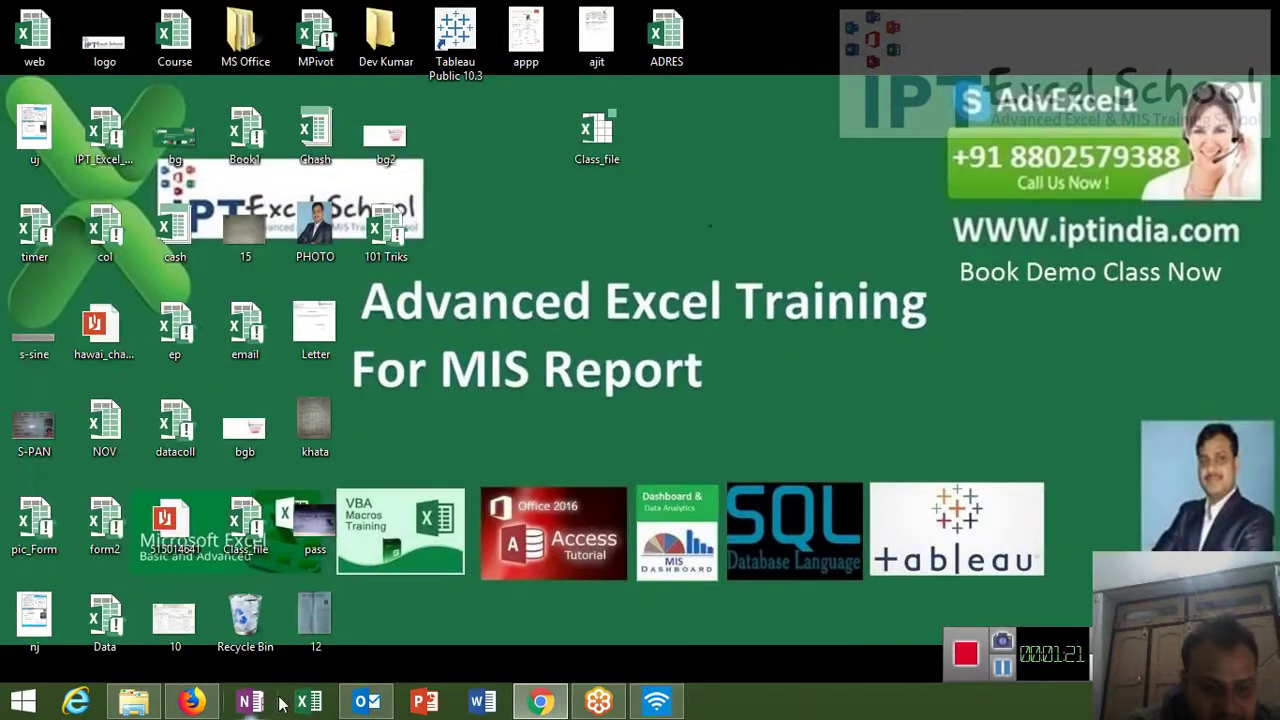
{"action": "left_click", "coordinate": [293, 705]}
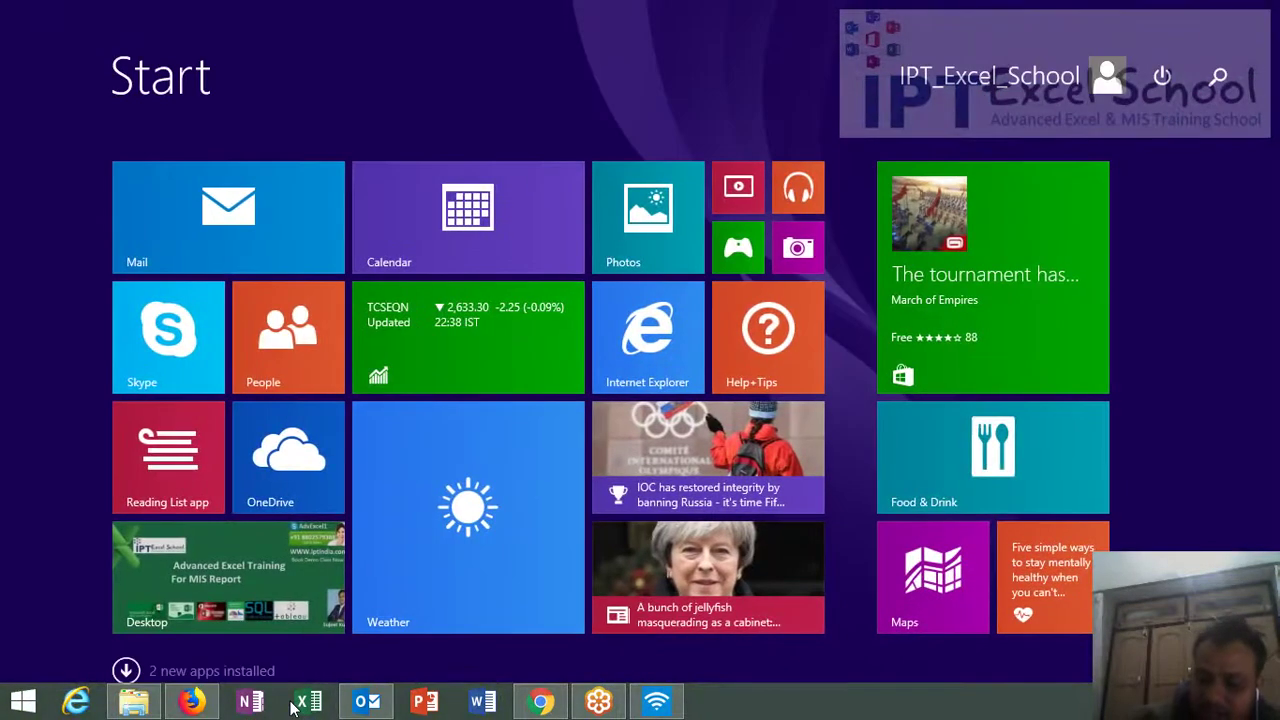
Step: Search the Start screen for '2013' and open the Excel 2013 shortcut's file location
{"action": "type", "text": "2013"}
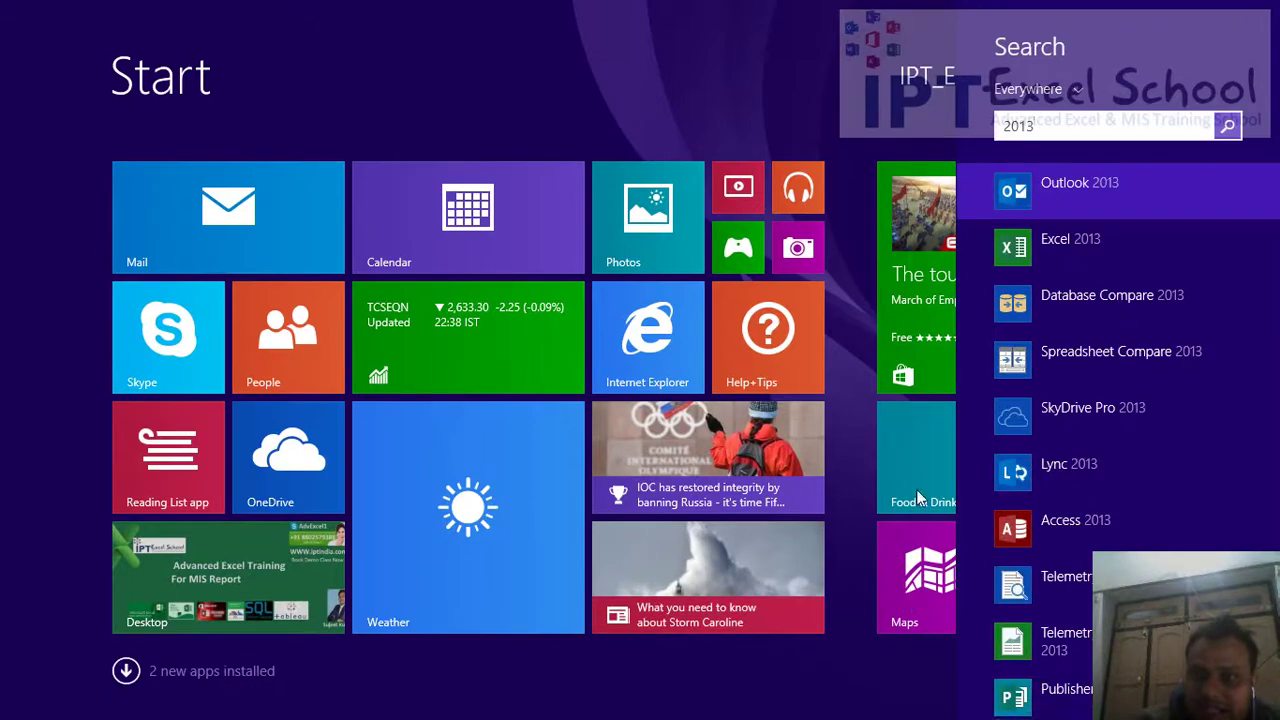
{"action": "right_click", "coordinate": [1043, 261]}
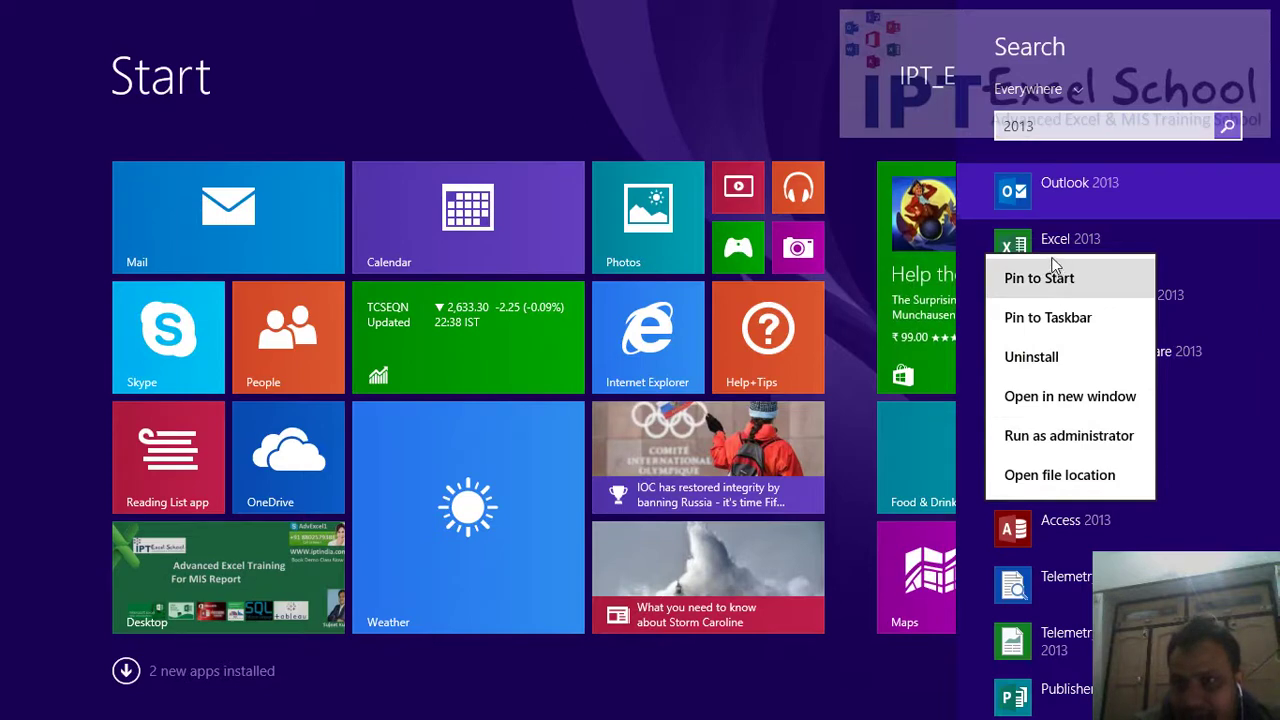
{"action": "key", "text": "Escape"}
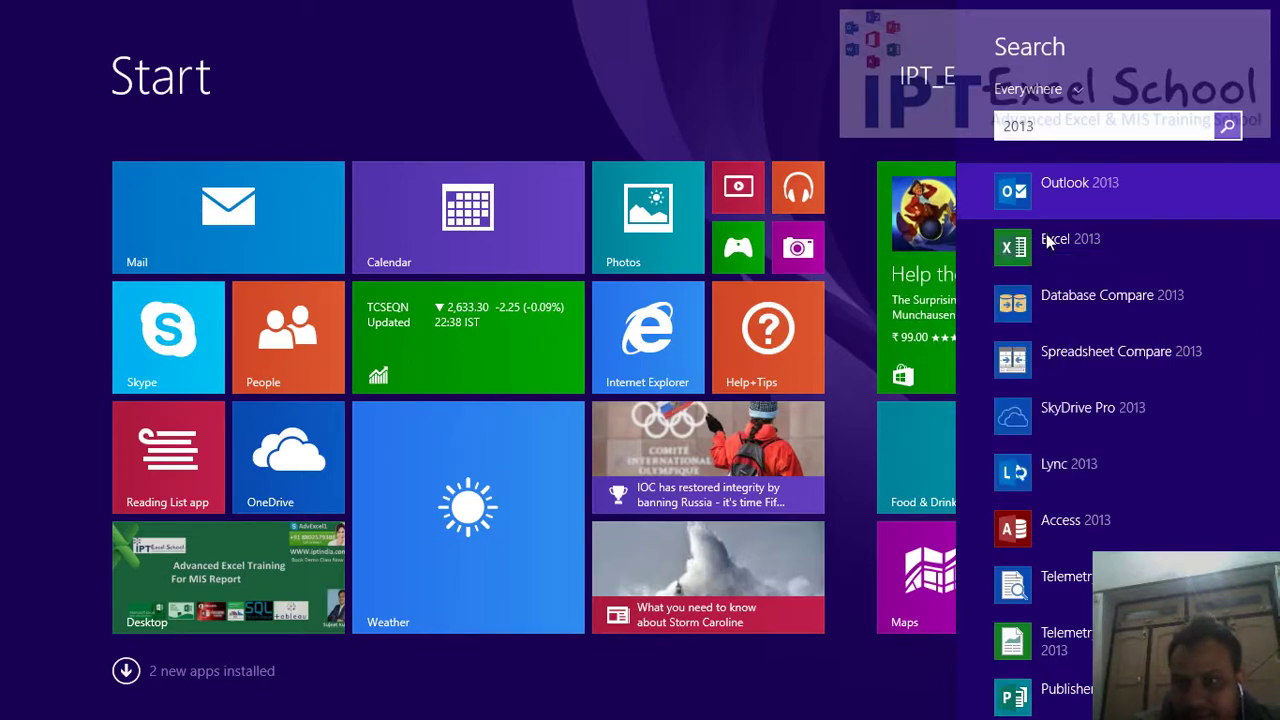
{"action": "right_click", "coordinate": [1047, 243]}
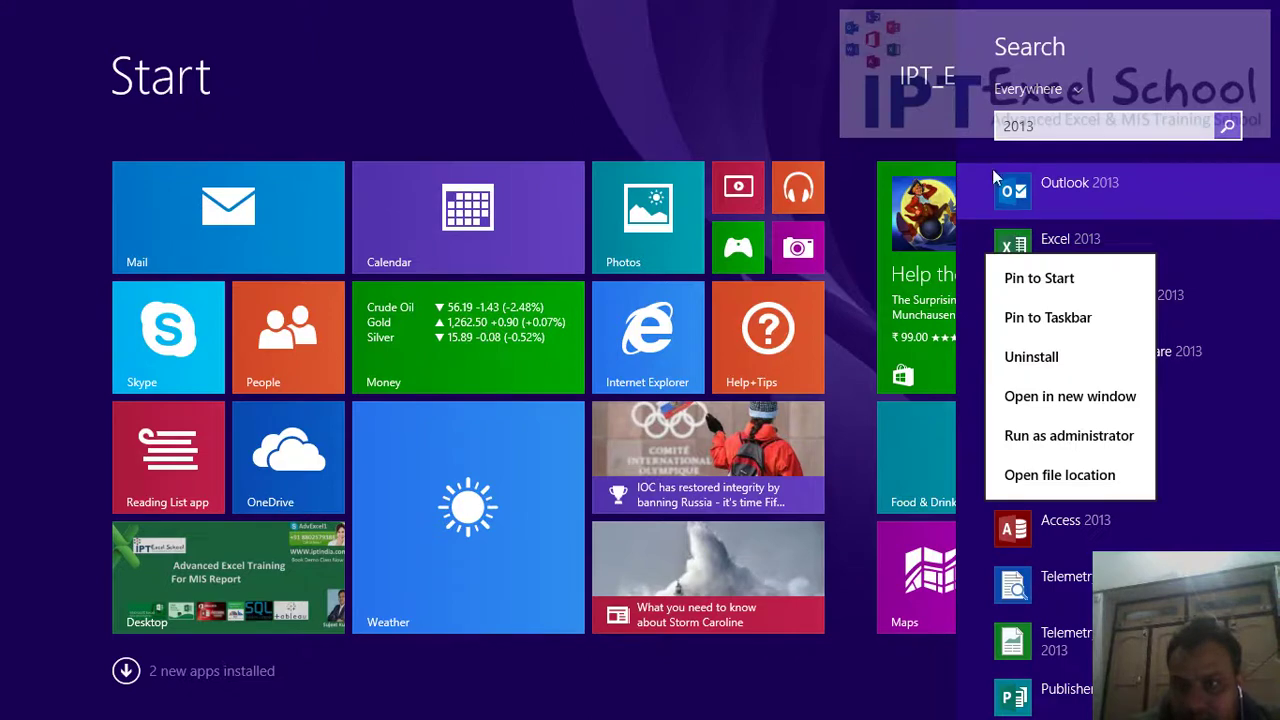
{"action": "key", "text": "Escape"}
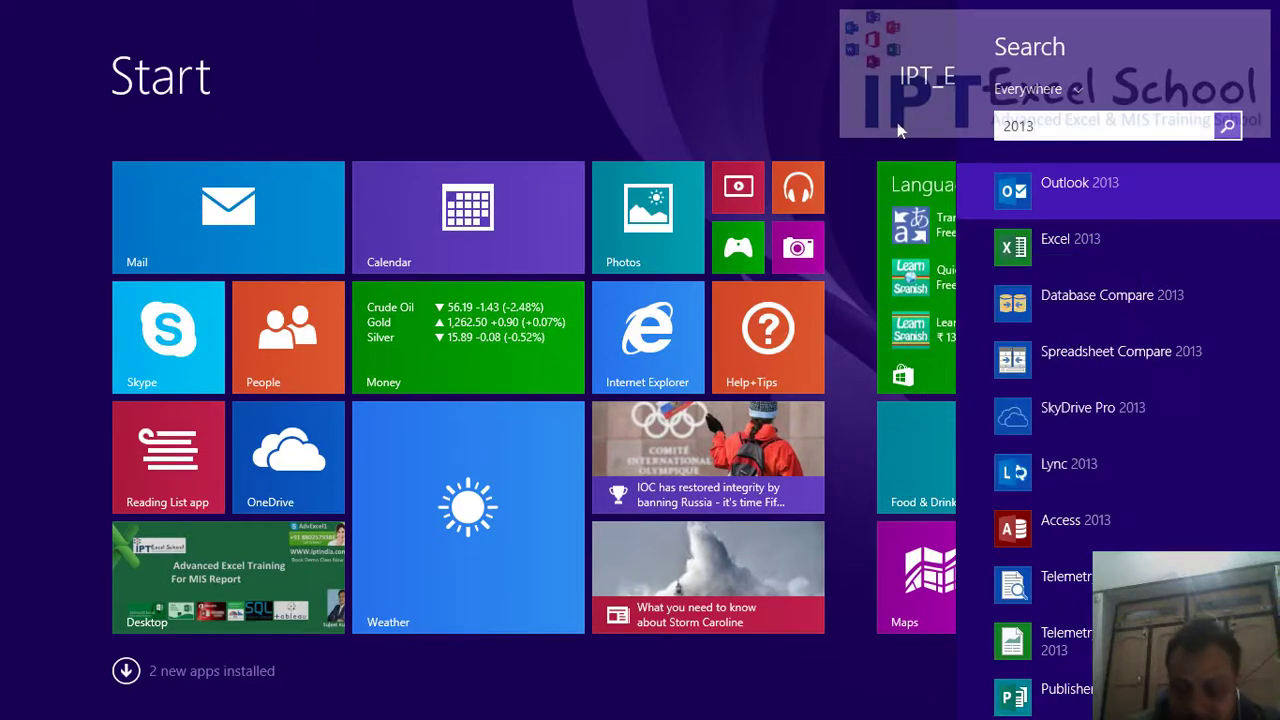
{"action": "key", "text": "Down"}
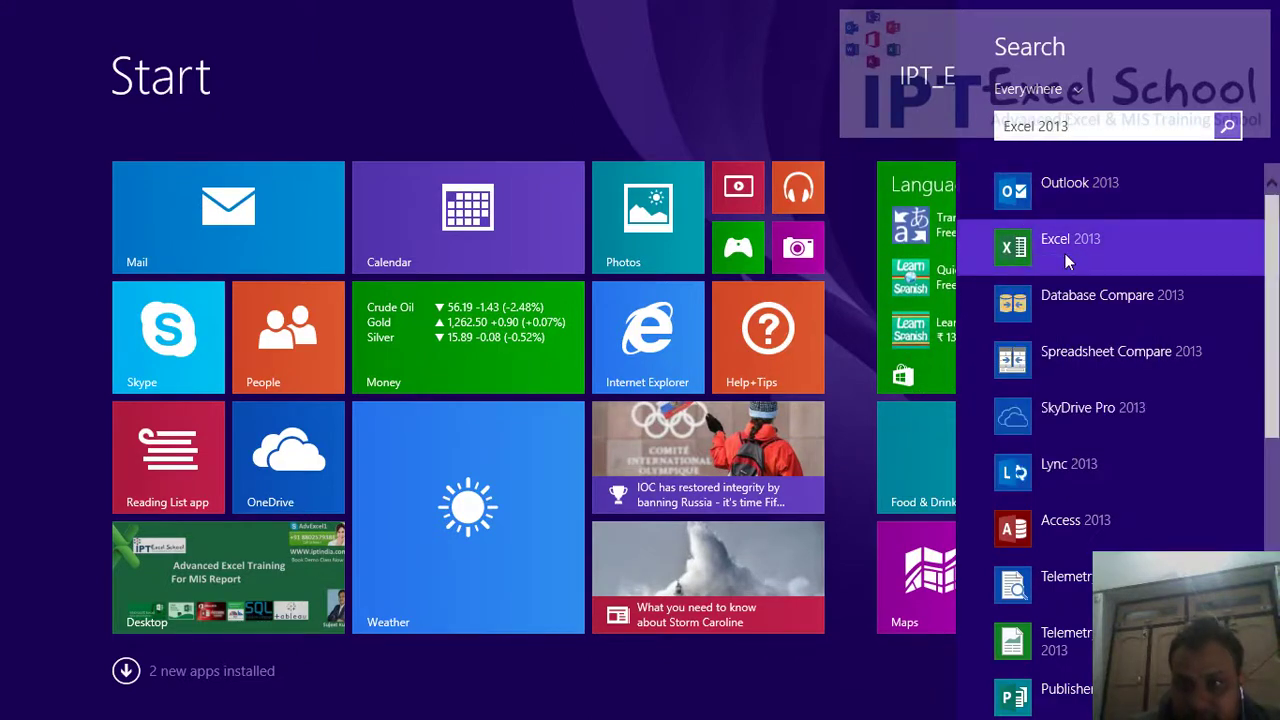
{"action": "right_click", "coordinate": [1068, 261]}
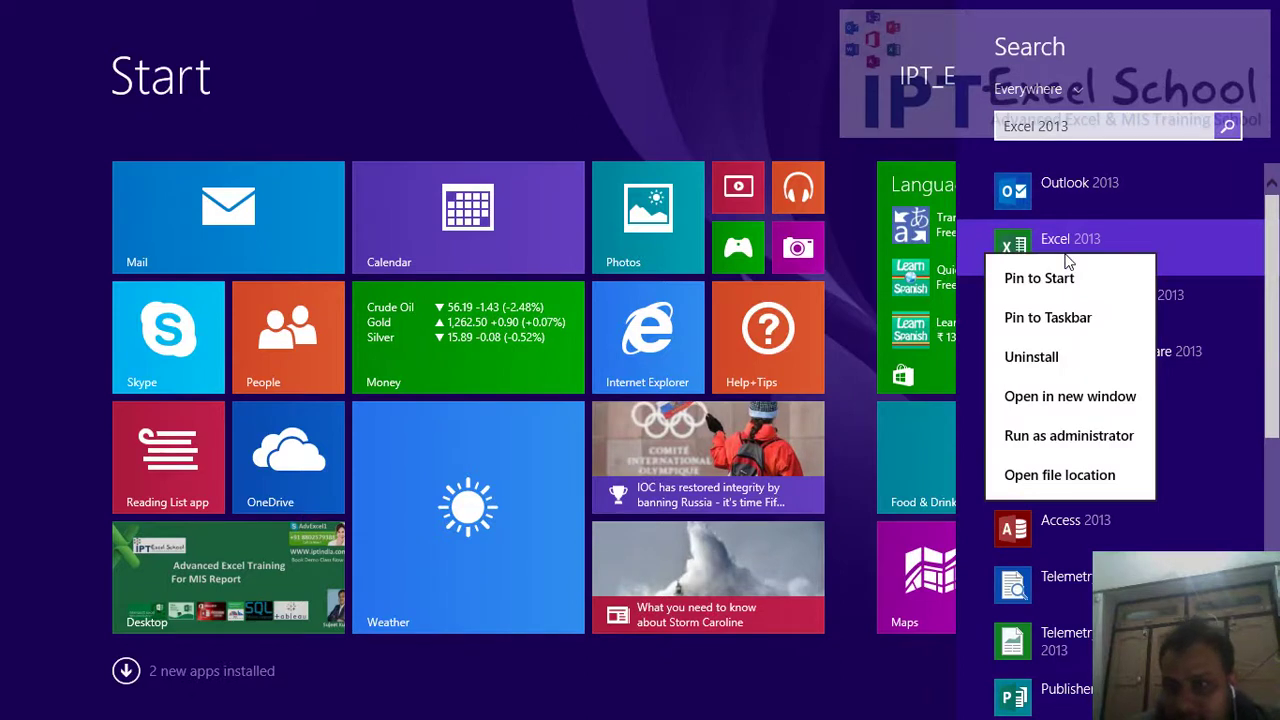
{"action": "left_click", "coordinate": [1060, 478]}
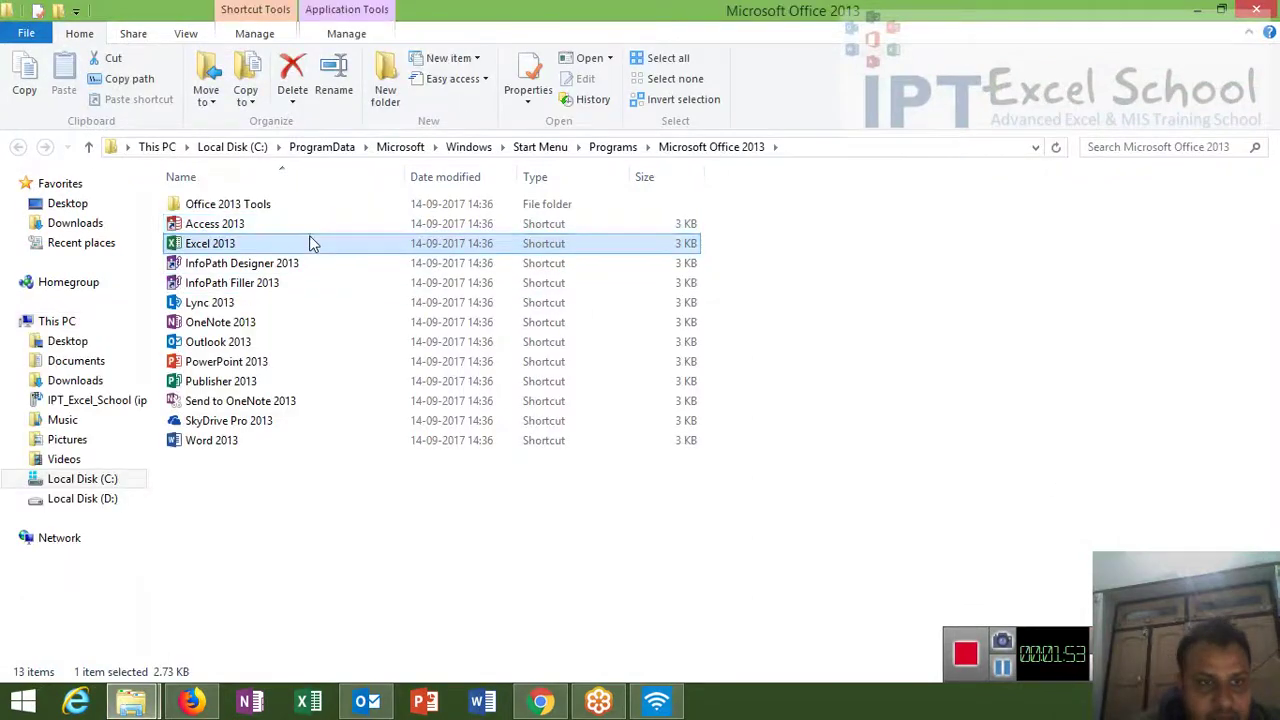
Step: Review the Excel 2013 shortcut's General properties and location unchanged, then close the Office 2013 folder
{"action": "right_click", "coordinate": [310, 243]}
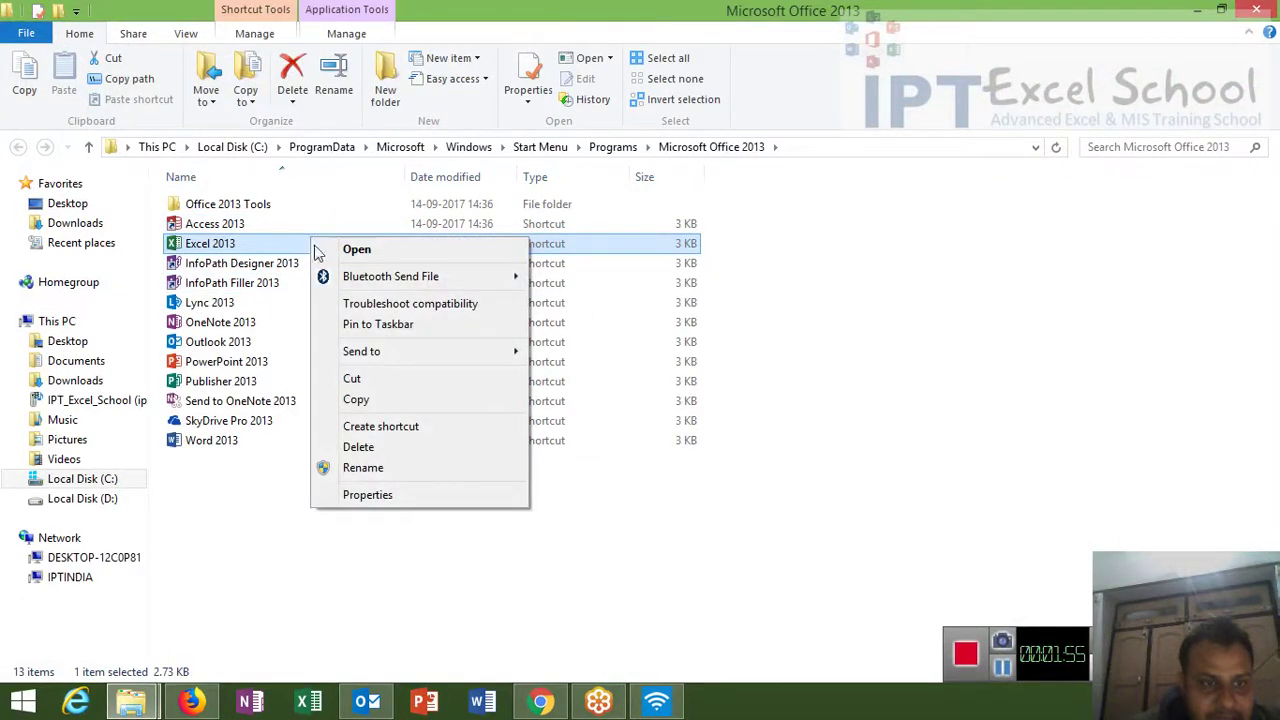
{"action": "left_click", "coordinate": [373, 496]}
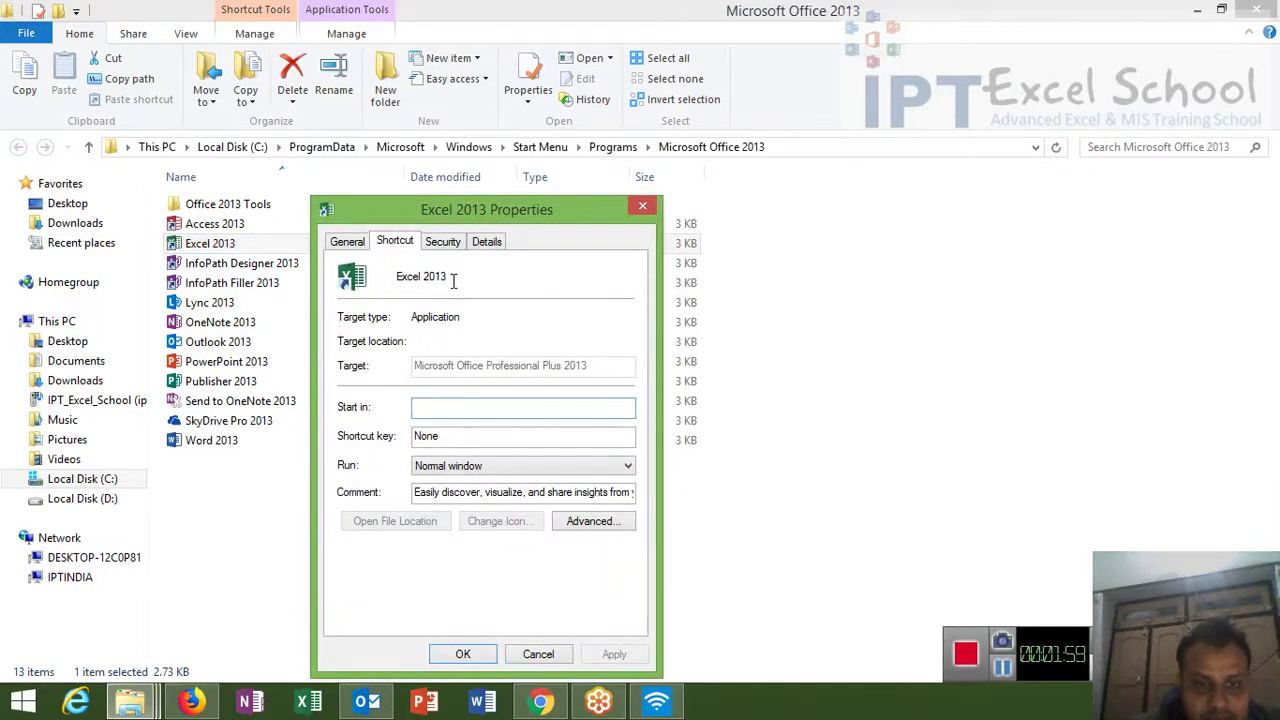
{"action": "key", "text": "Escape"}
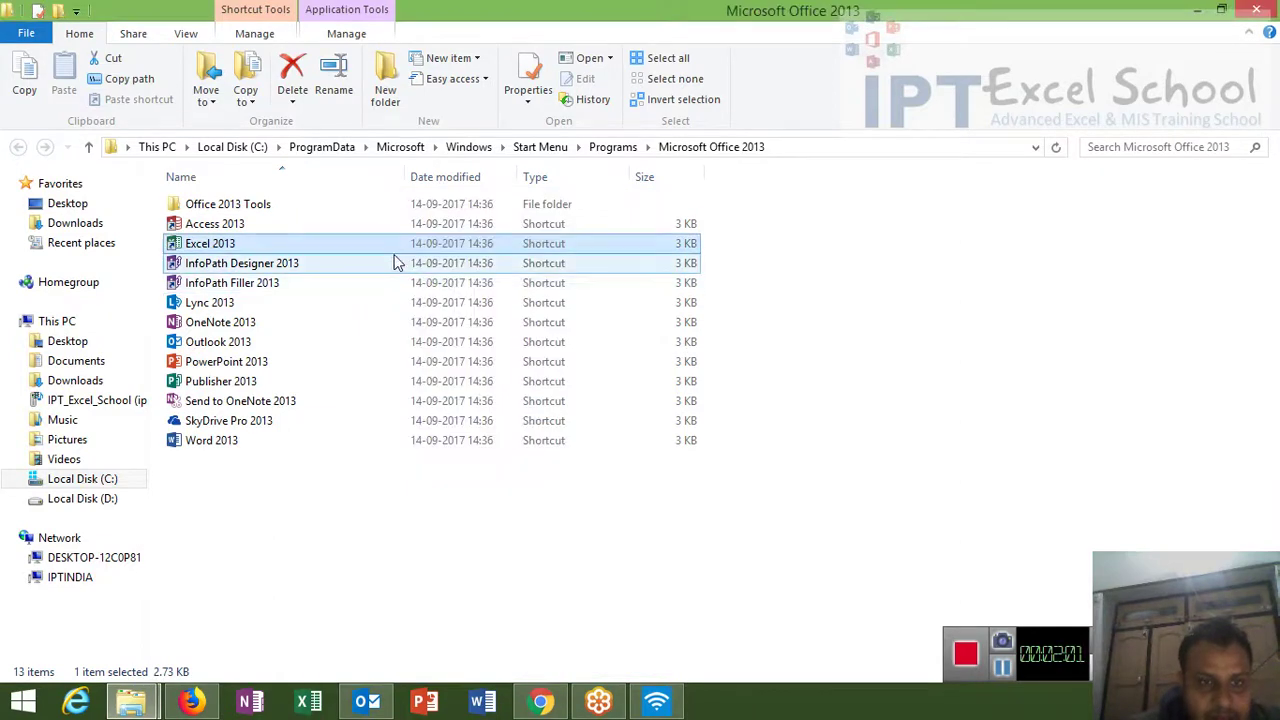
{"action": "right_click", "coordinate": [390, 248]}
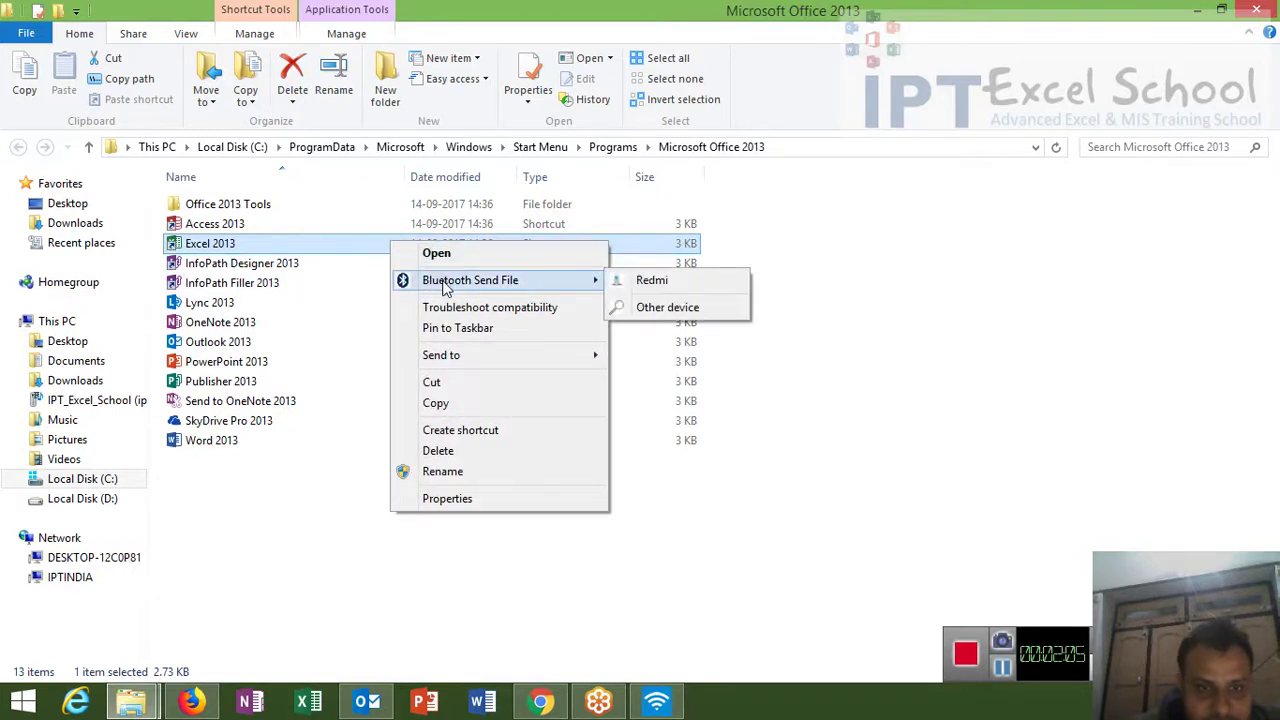
{"action": "left_click", "coordinate": [458, 505]}
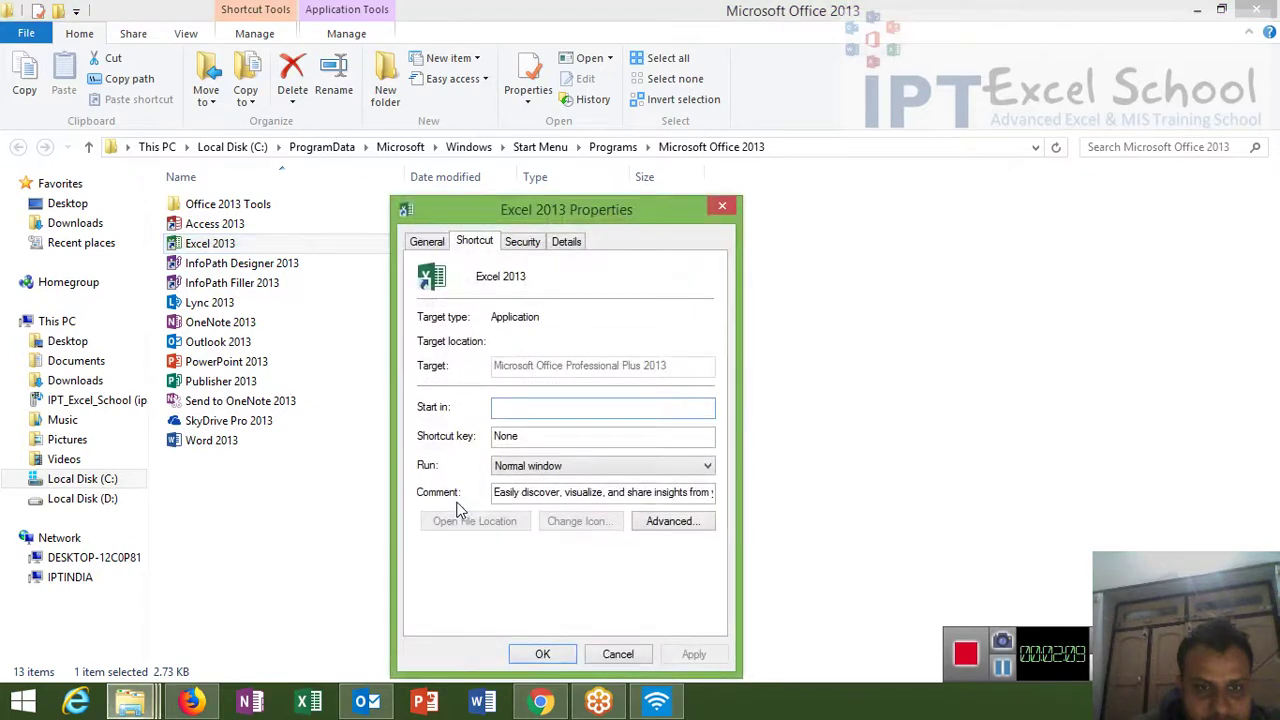
{"action": "left_click", "coordinate": [434, 250]}
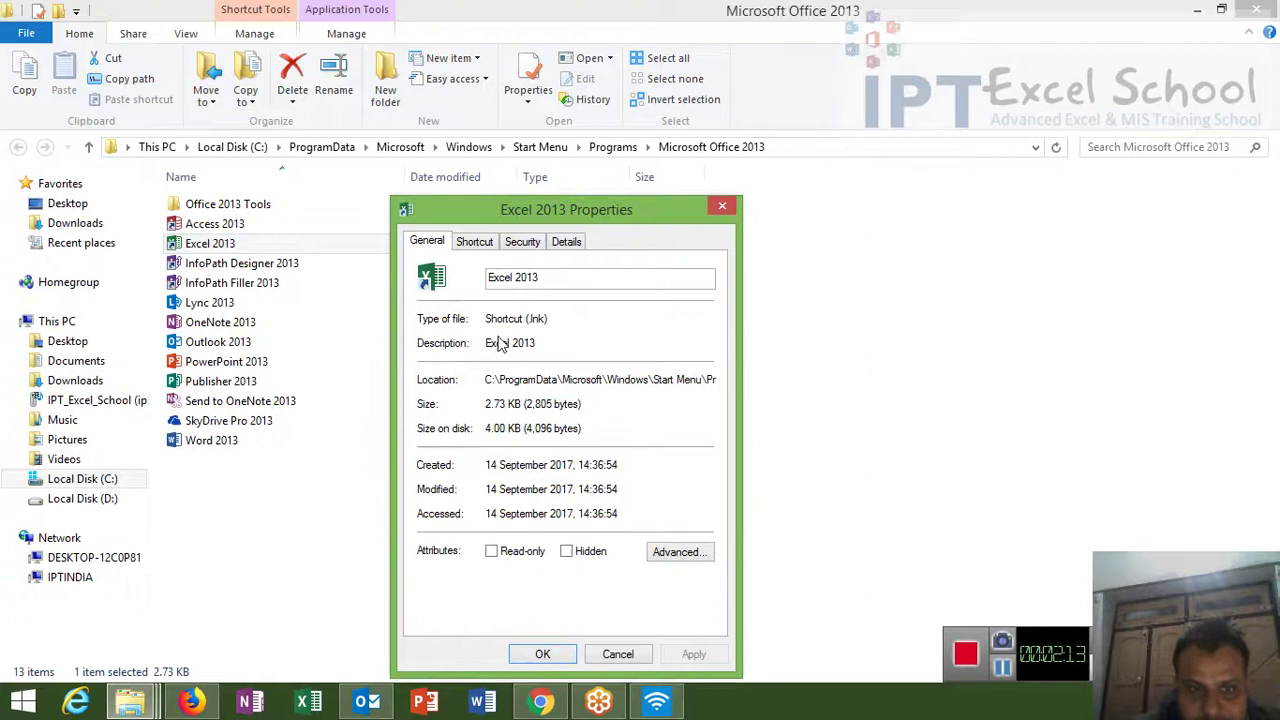
{"action": "double_click", "coordinate": [502, 379]}
{"action": "left_click", "coordinate": [502, 379]}
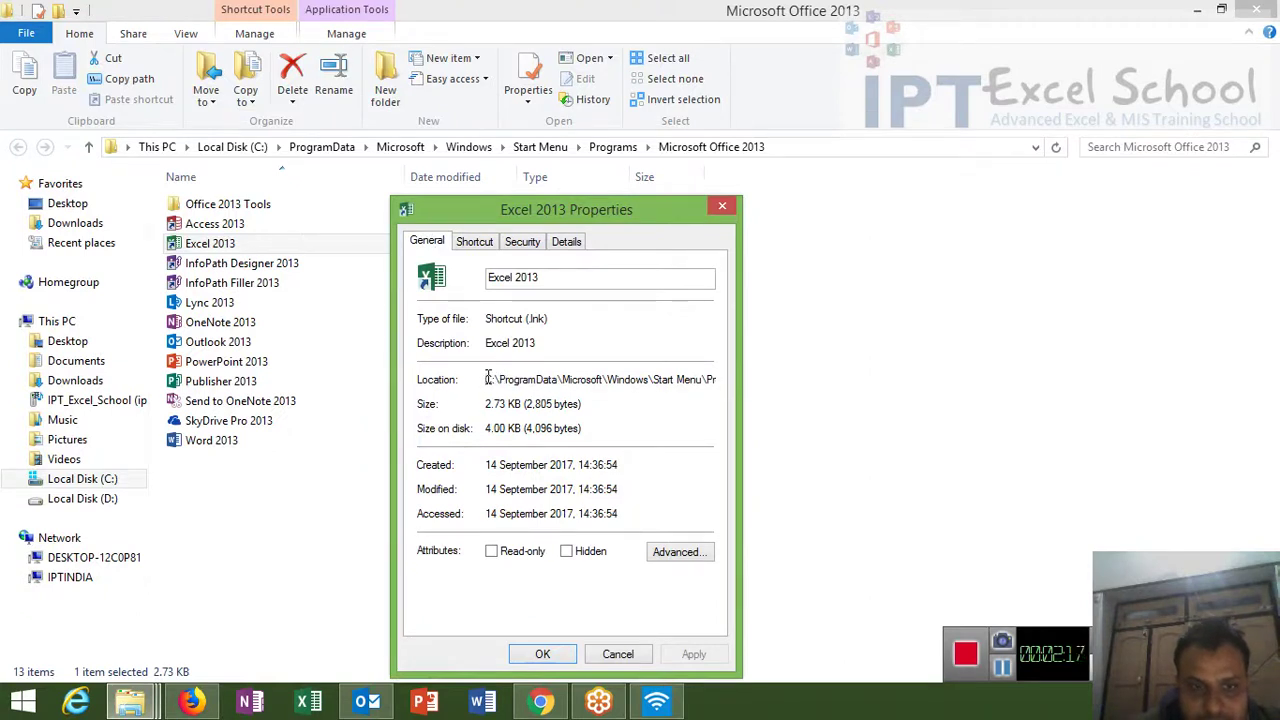
{"action": "left_click", "coordinate": [722, 205]}
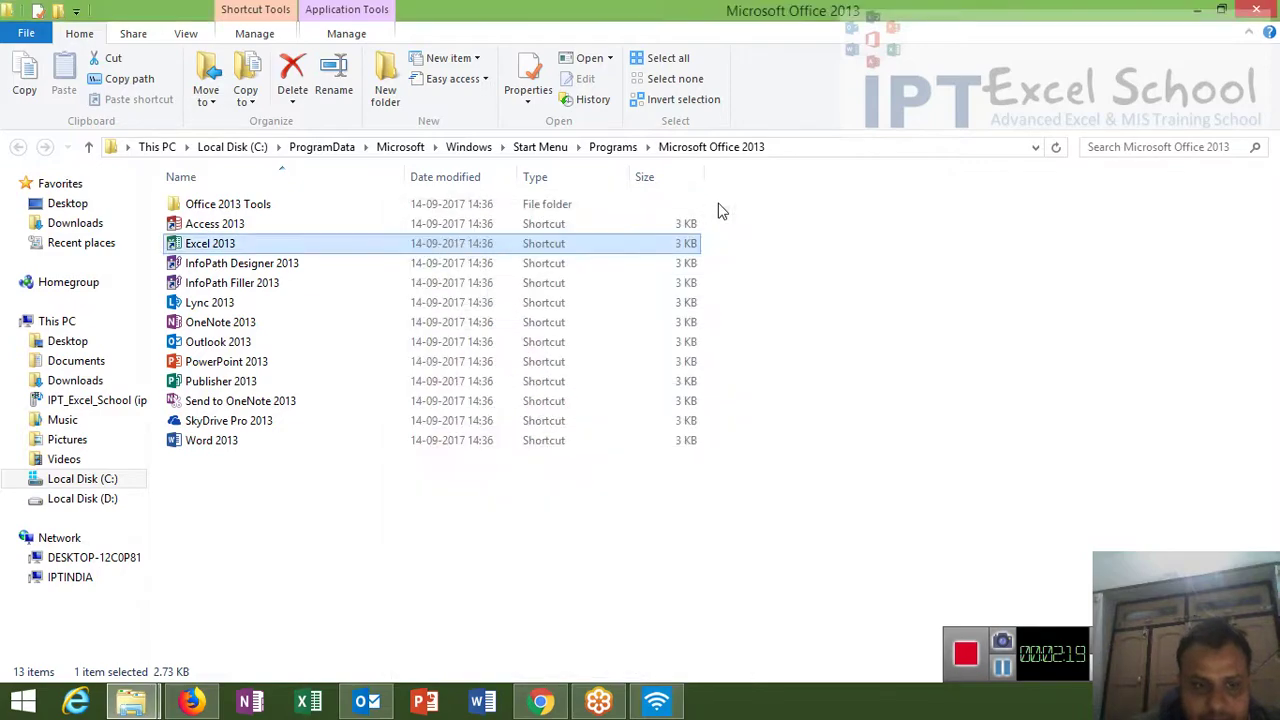
{"action": "left_click", "coordinate": [1252, 12]}
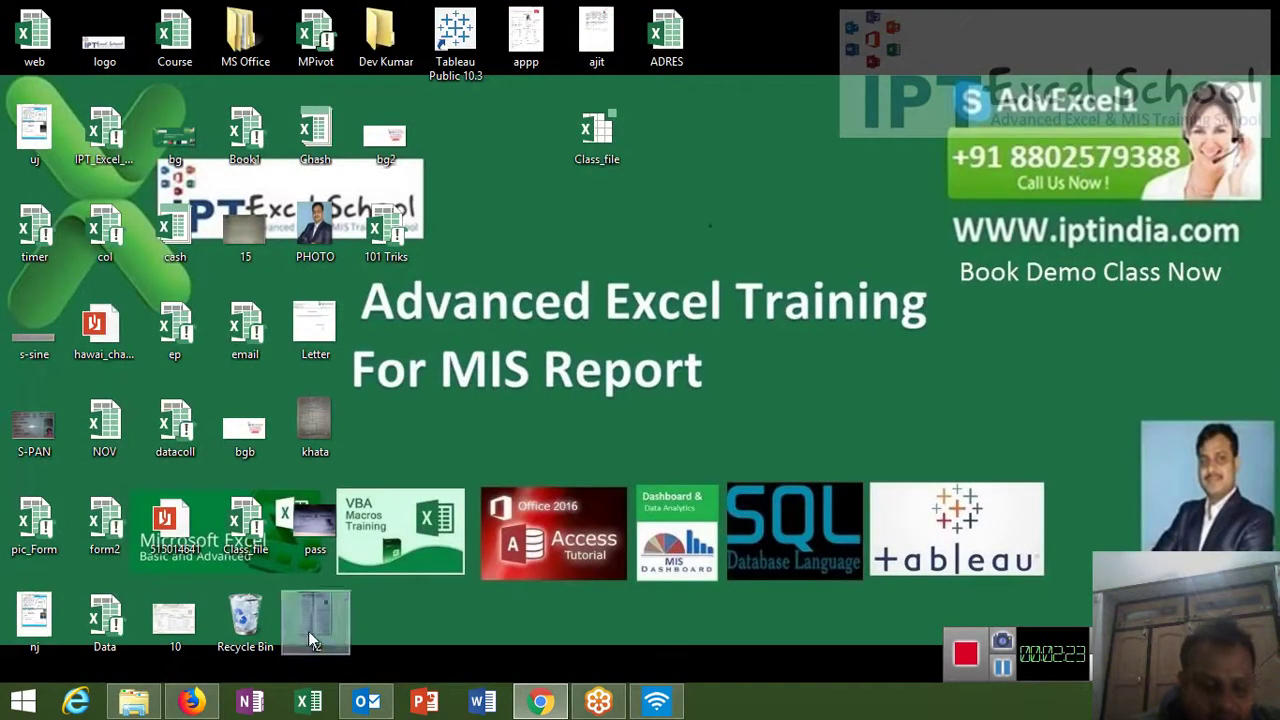
Step: Set the Excel 2016 shortcut to run in Windows 8 compatibility mode and confirm with OK
{"action": "right_click", "coordinate": [310, 705]}
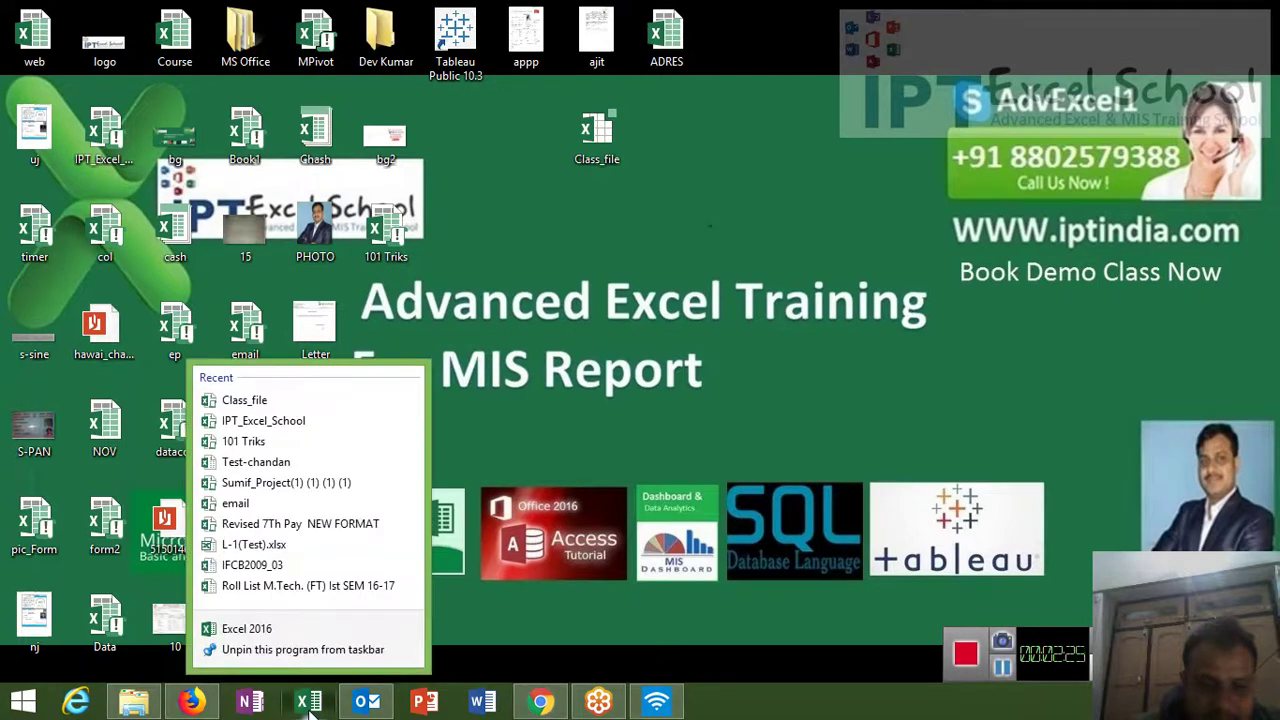
{"action": "right_click", "coordinate": [271, 630]}
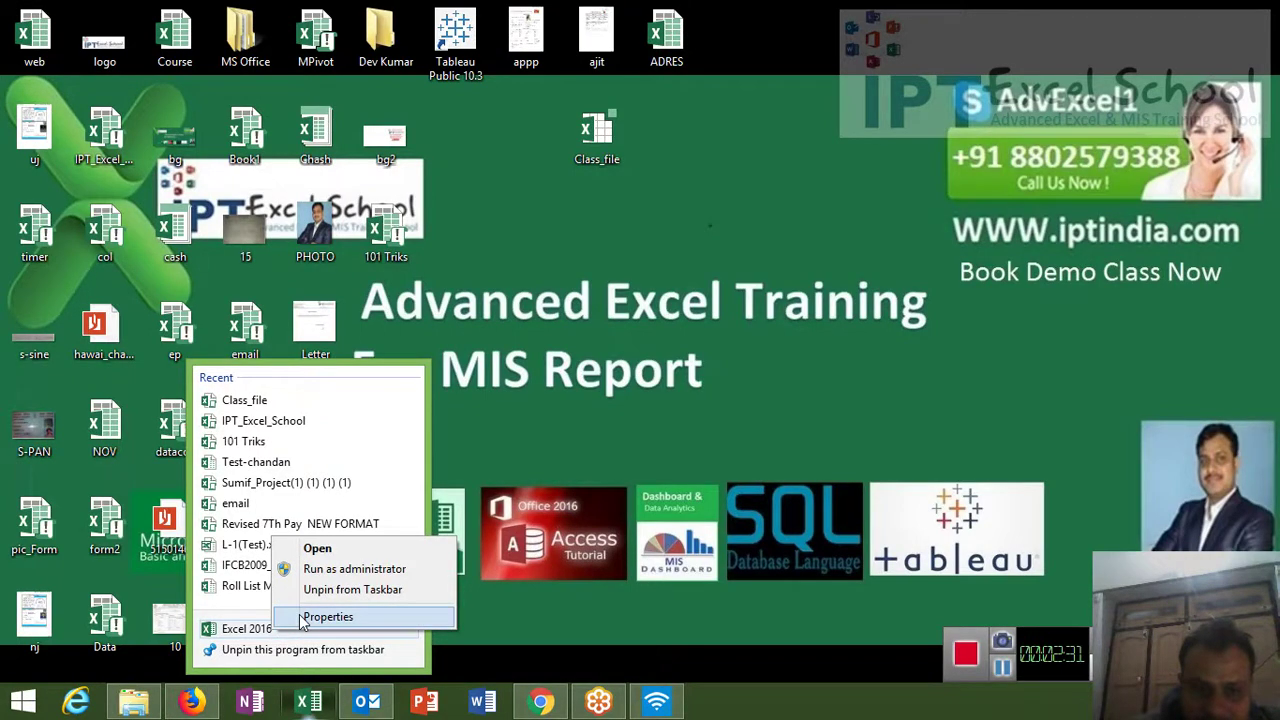
{"action": "left_click", "coordinate": [302, 617]}
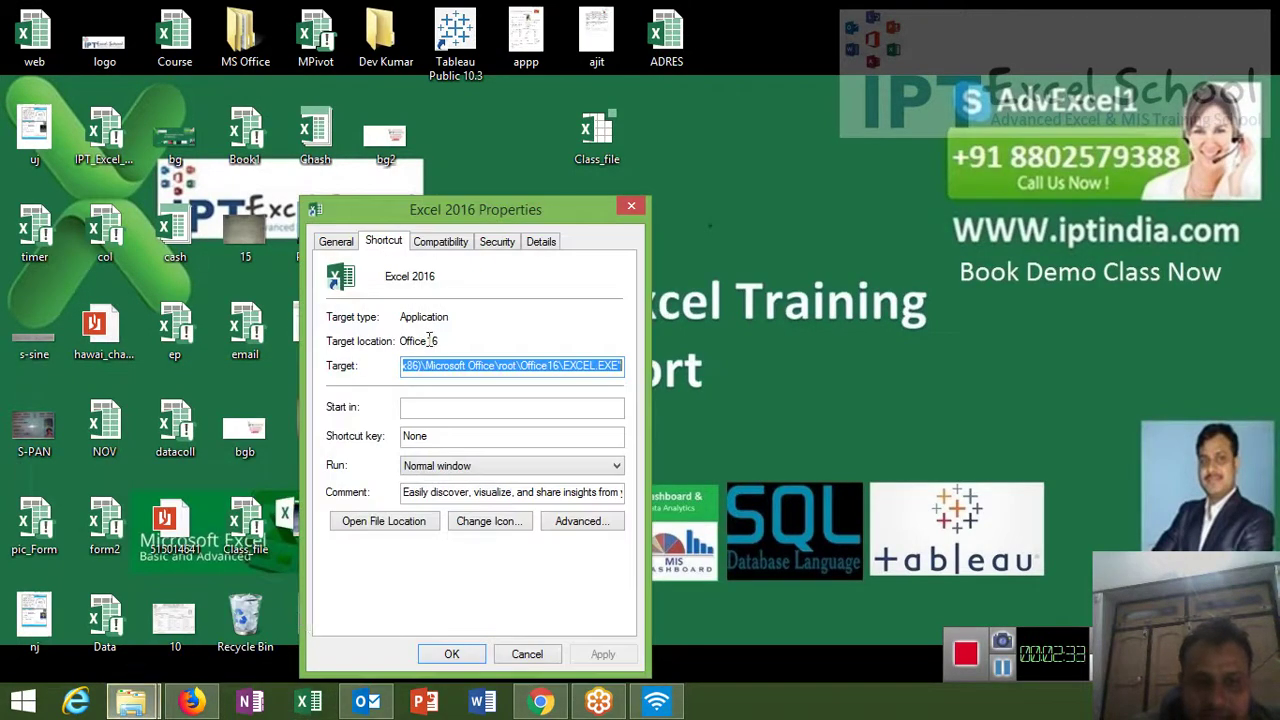
{"action": "left_click", "coordinate": [446, 250]}
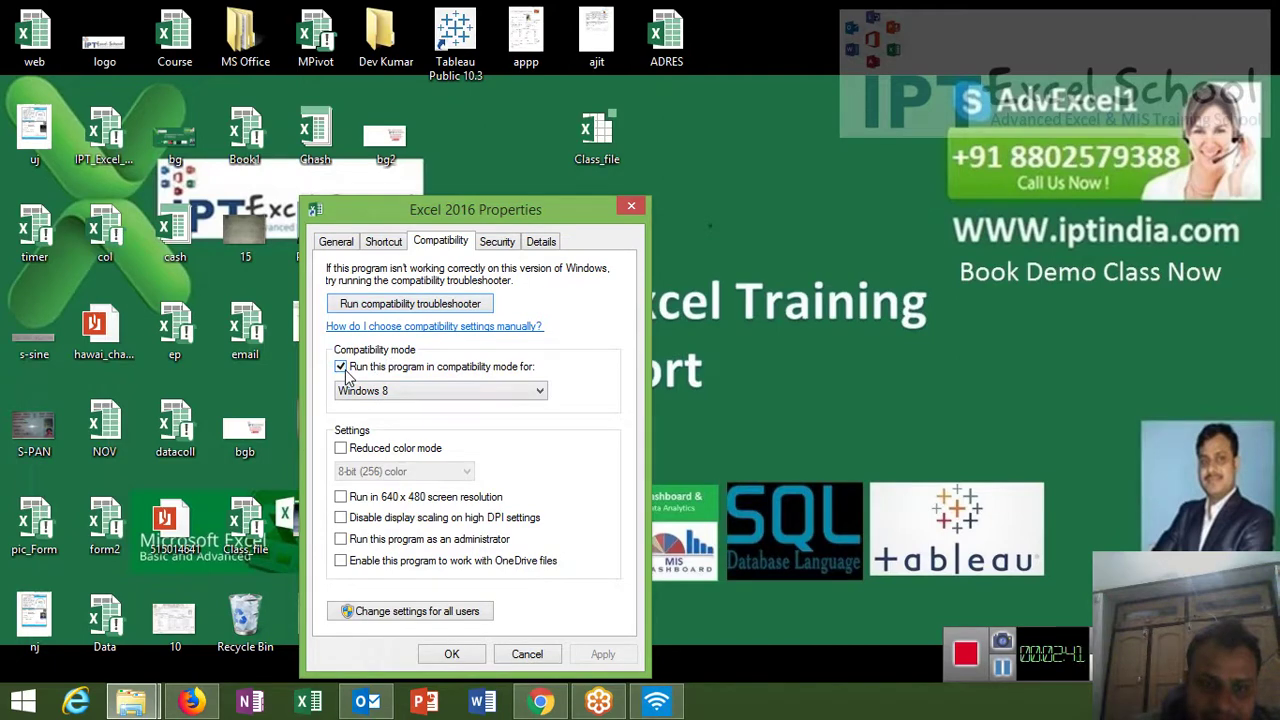
{"action": "left_click", "coordinate": [392, 400]}
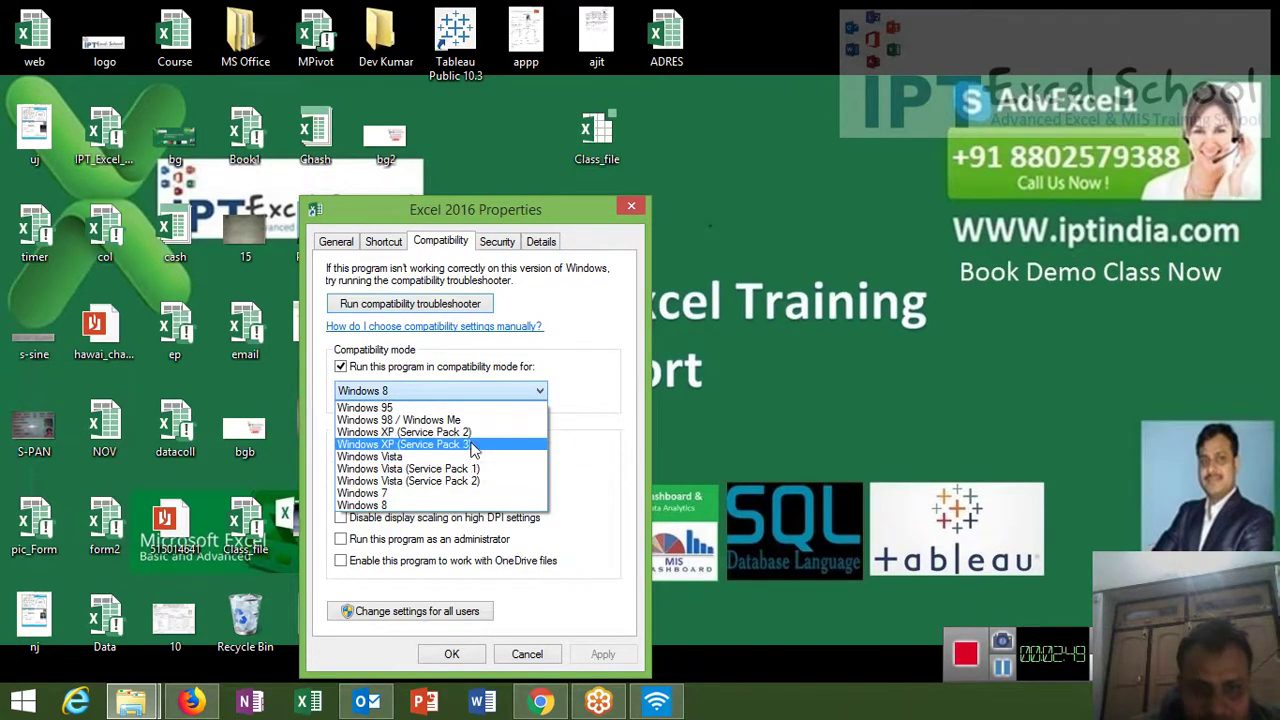
{"action": "left_click", "coordinate": [619, 414]}
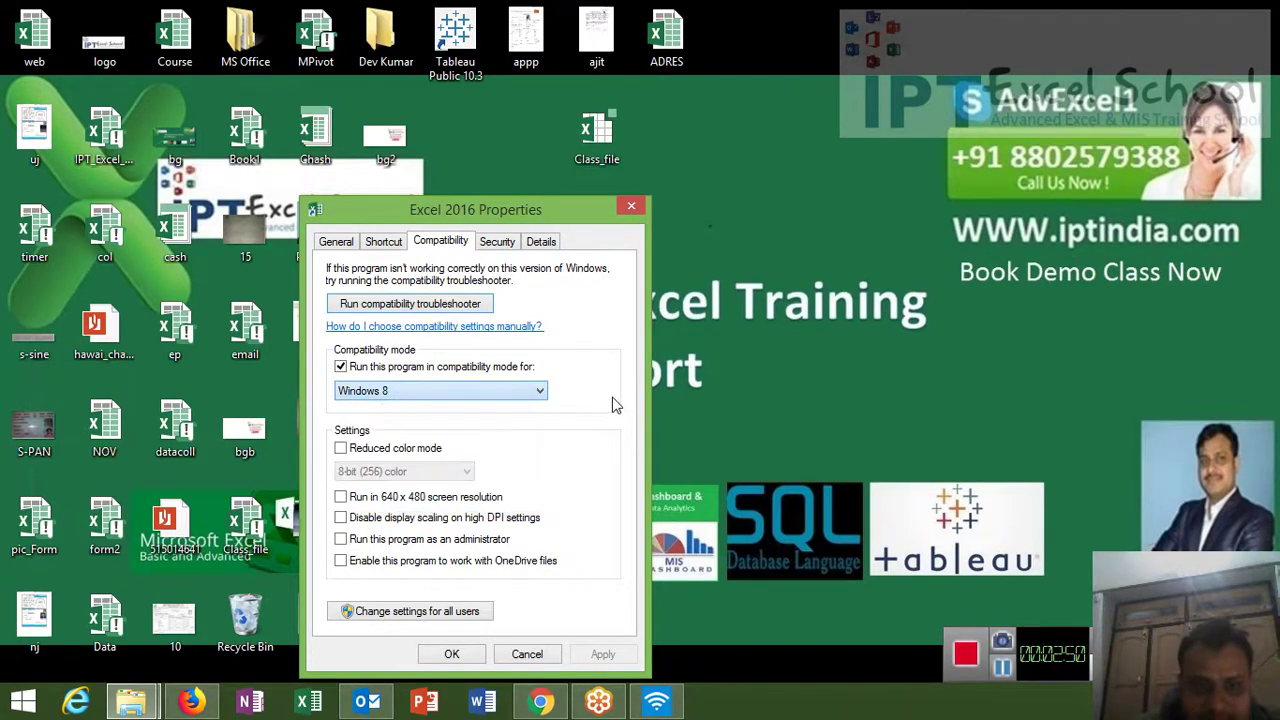
{"action": "left_click", "coordinate": [479, 656]}
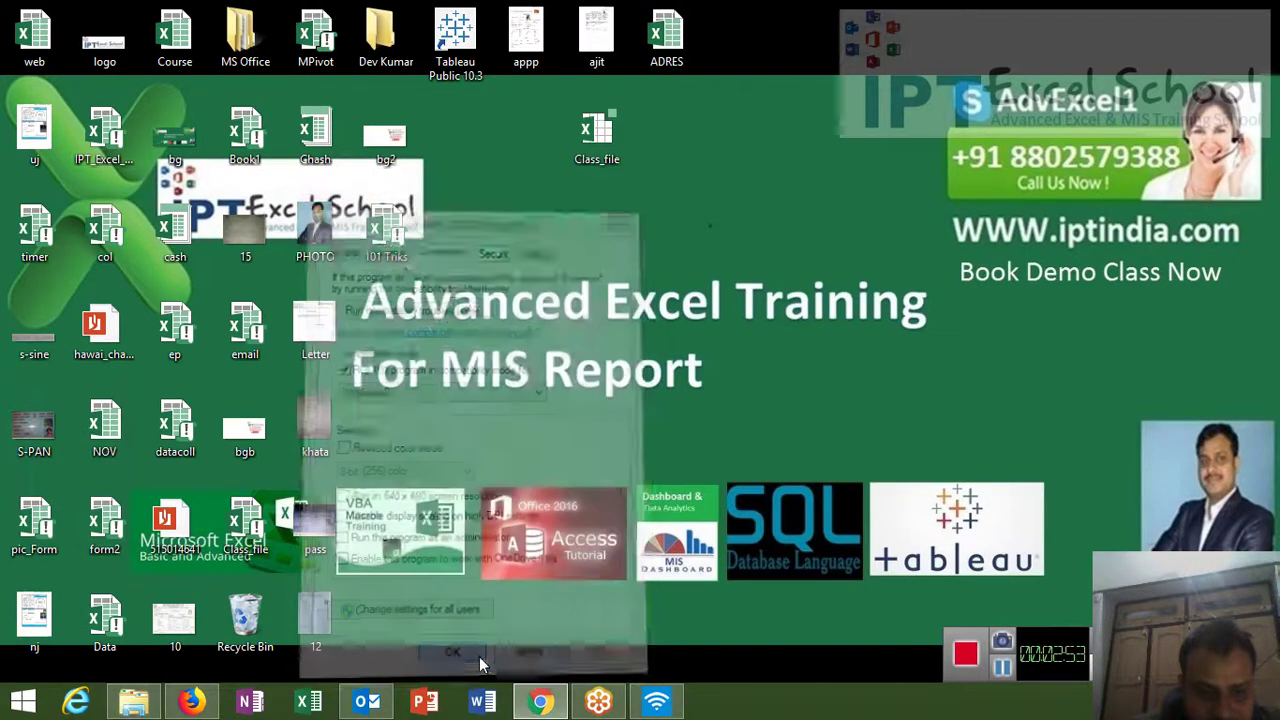
Step: Relaunch Excel 2016 with a blank Book1 workbook and show the Developer tab
{"action": "left_click", "coordinate": [309, 704]}
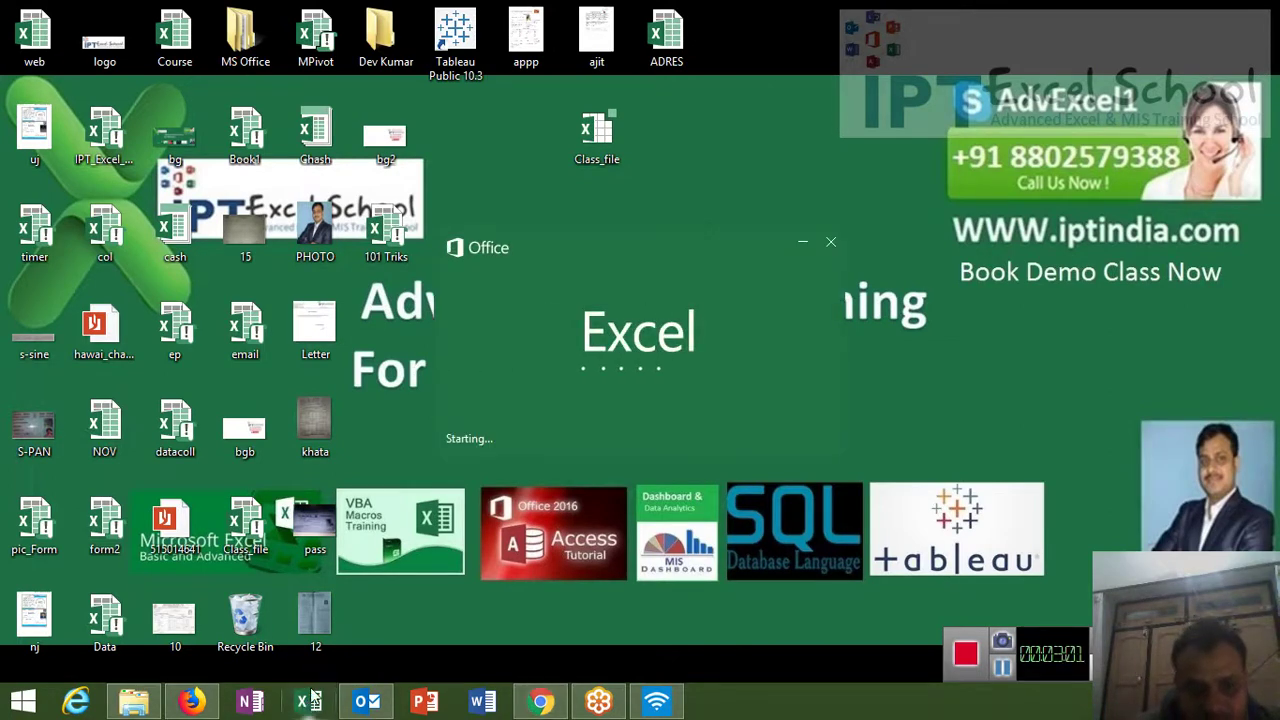
{"action": "right_click", "coordinate": [312, 701]}
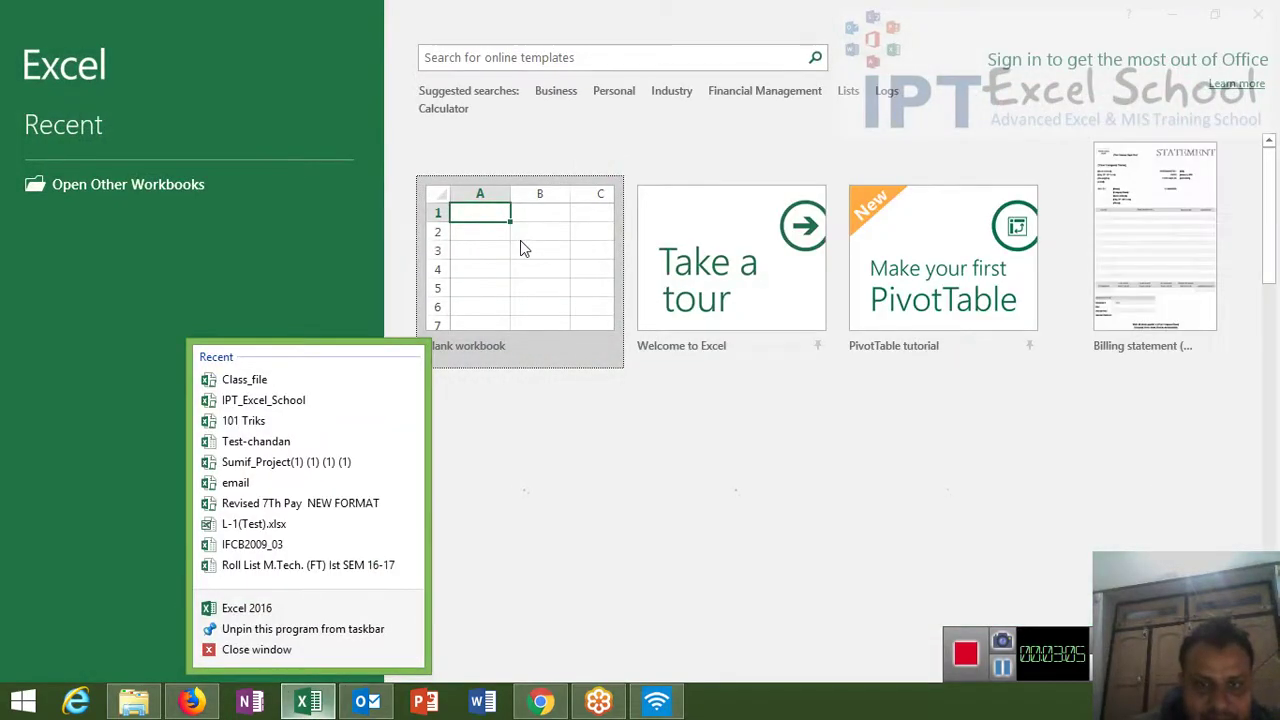
{"action": "left_click", "coordinate": [476, 251]}
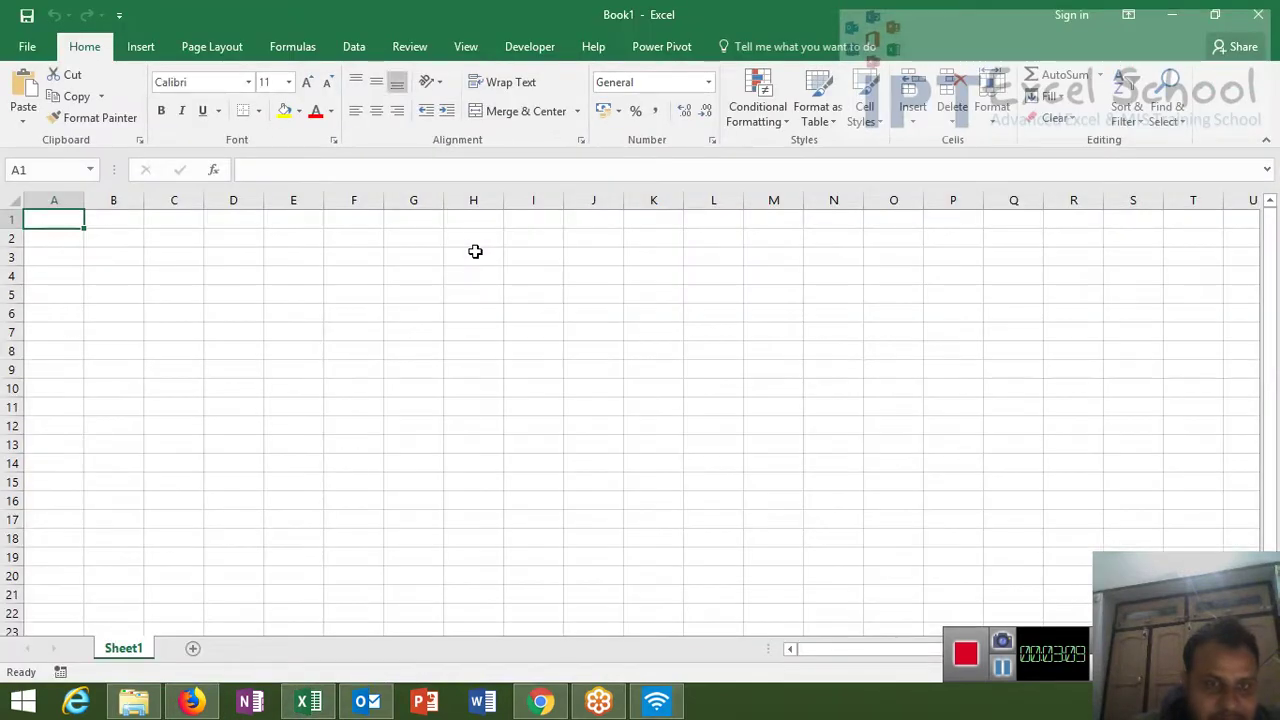
{"action": "left_click", "coordinate": [541, 53]}
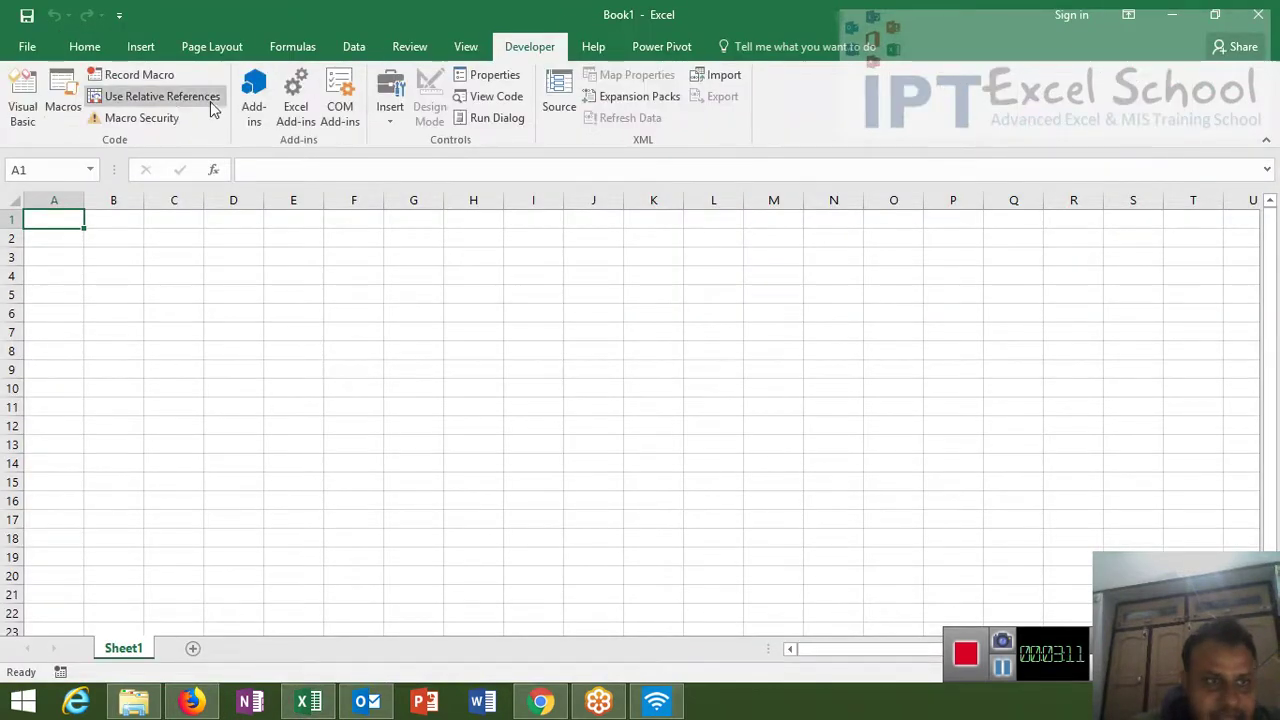
Step: In the Office15 folder, browse EXCEL.exe's property tabs: signatures, security, details and general
{"action": "left_click", "coordinate": [133, 700]}
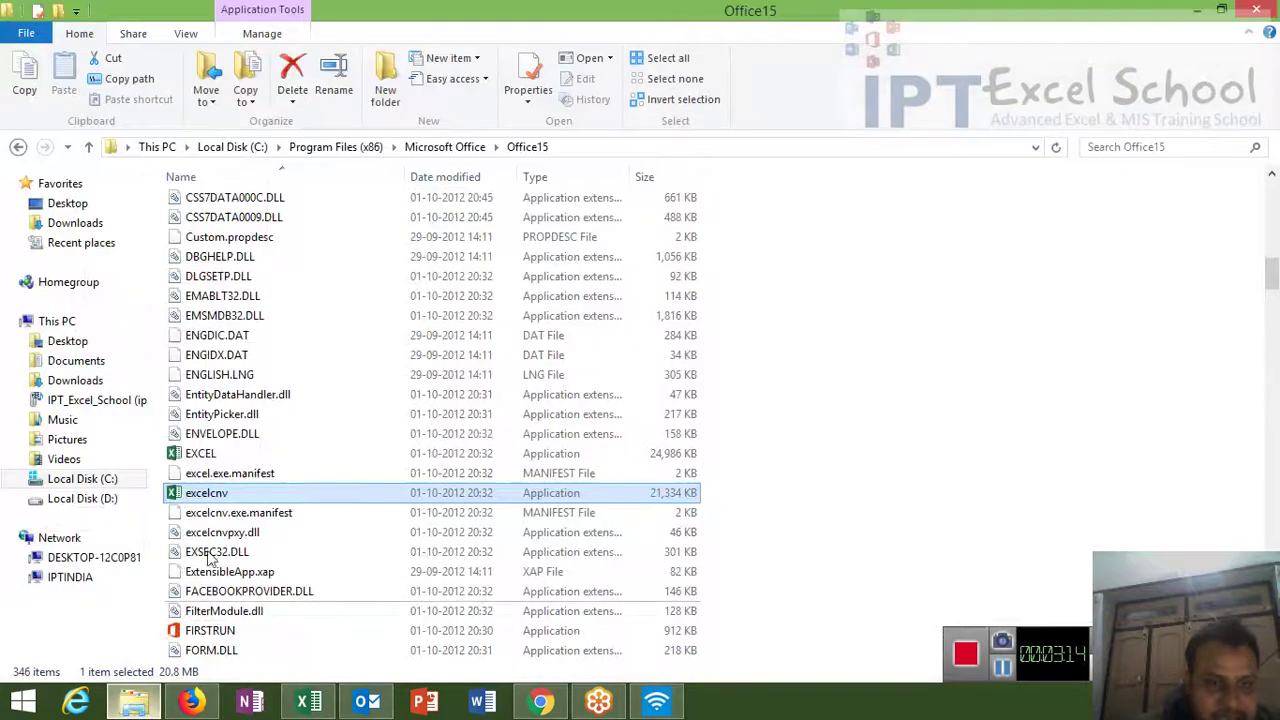
{"action": "left_click", "coordinate": [216, 455]}
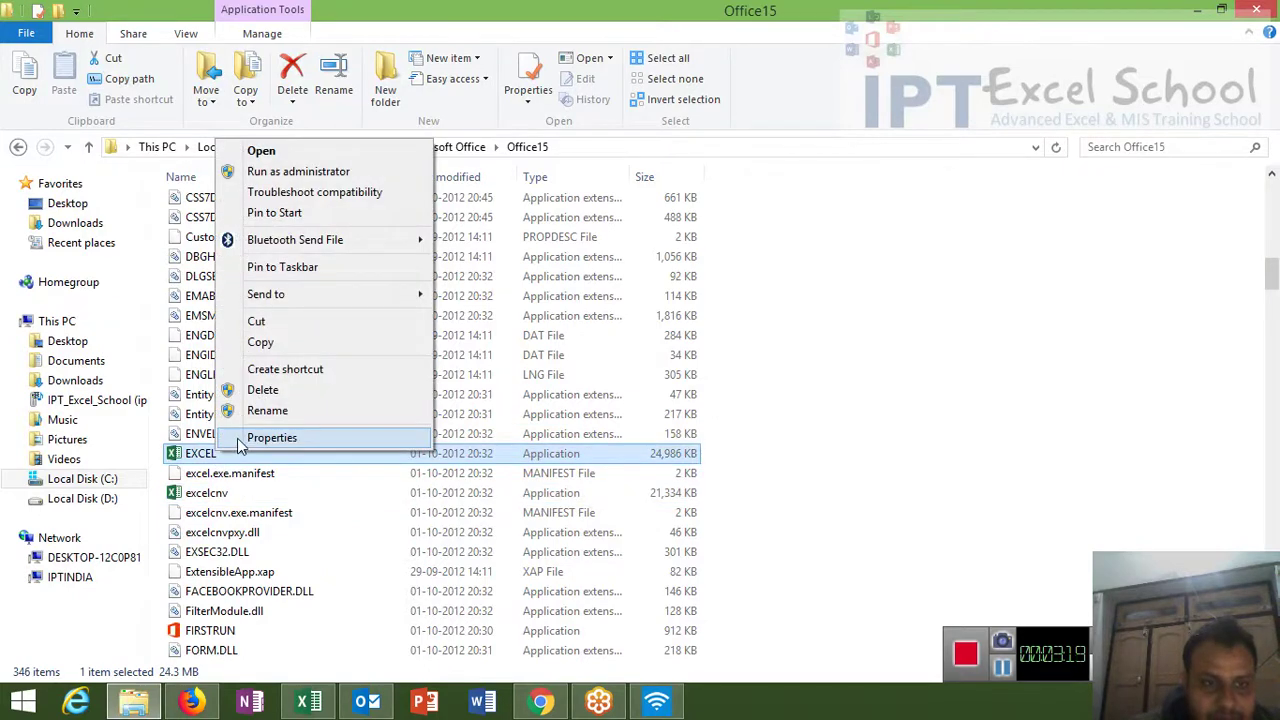
{"action": "left_click", "coordinate": [250, 438]}
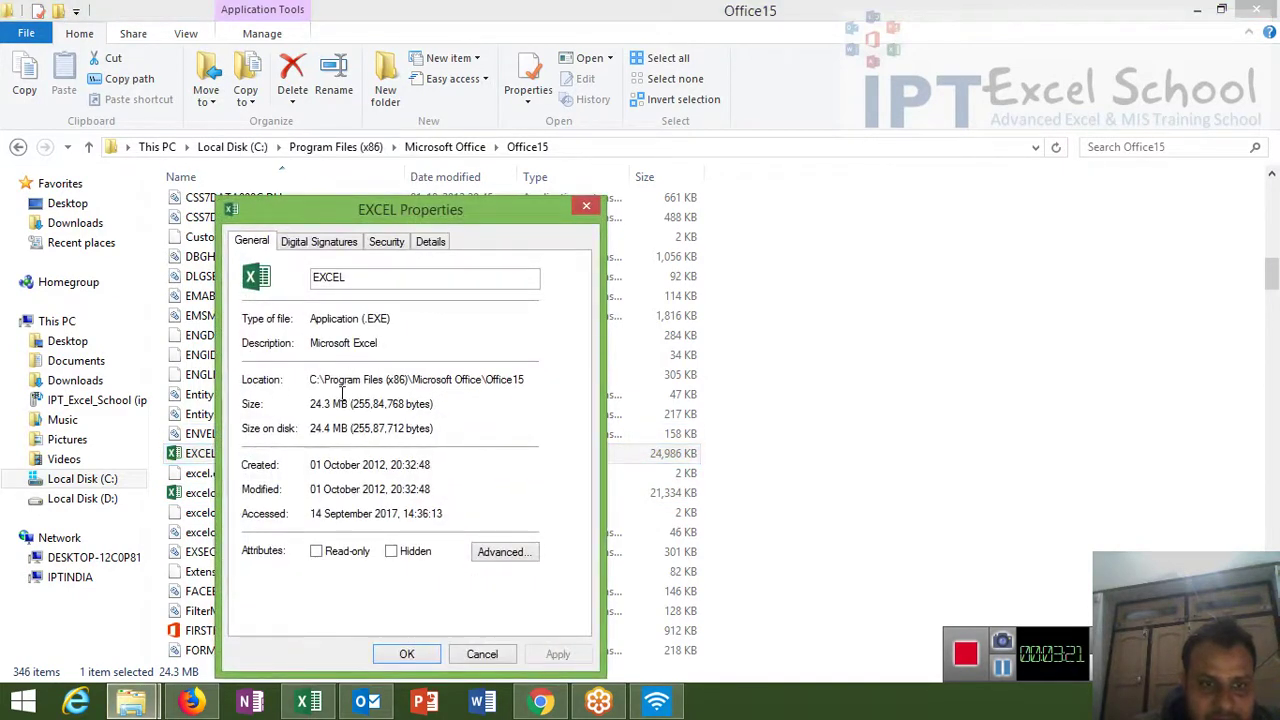
{"action": "left_click", "coordinate": [330, 245]}
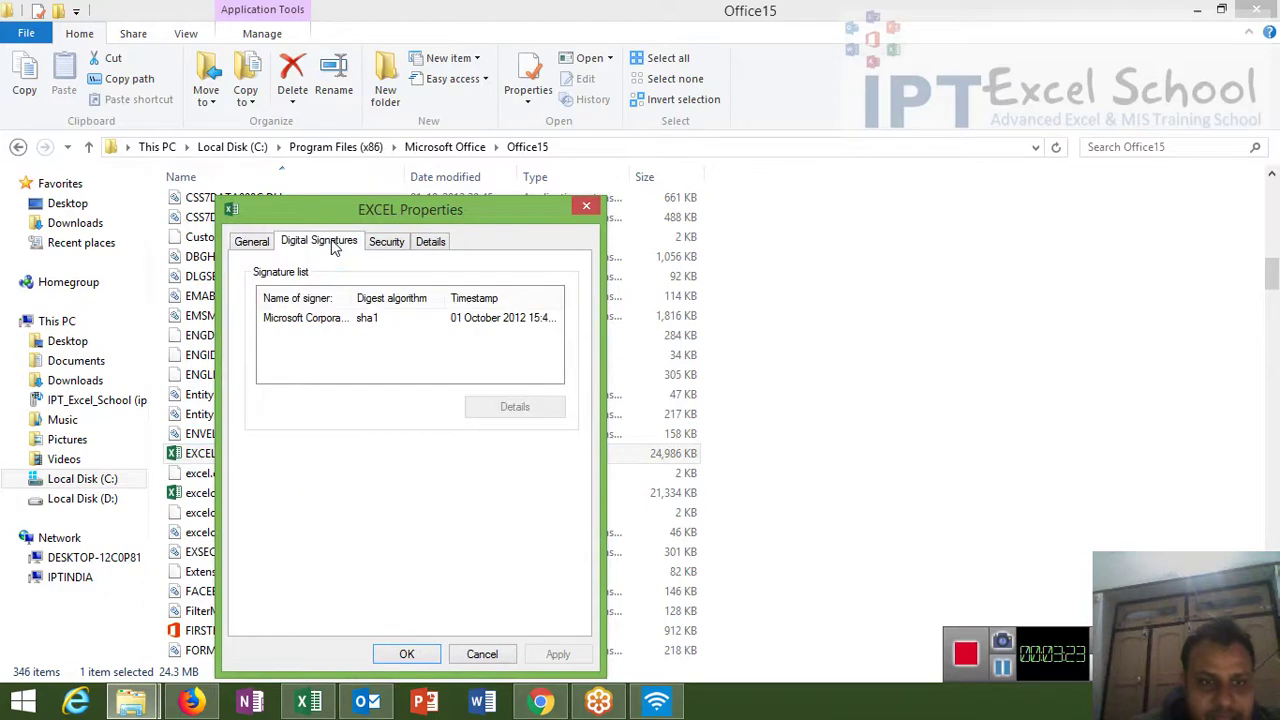
{"action": "left_click", "coordinate": [380, 244]}
{"action": "left_click", "coordinate": [420, 244]}
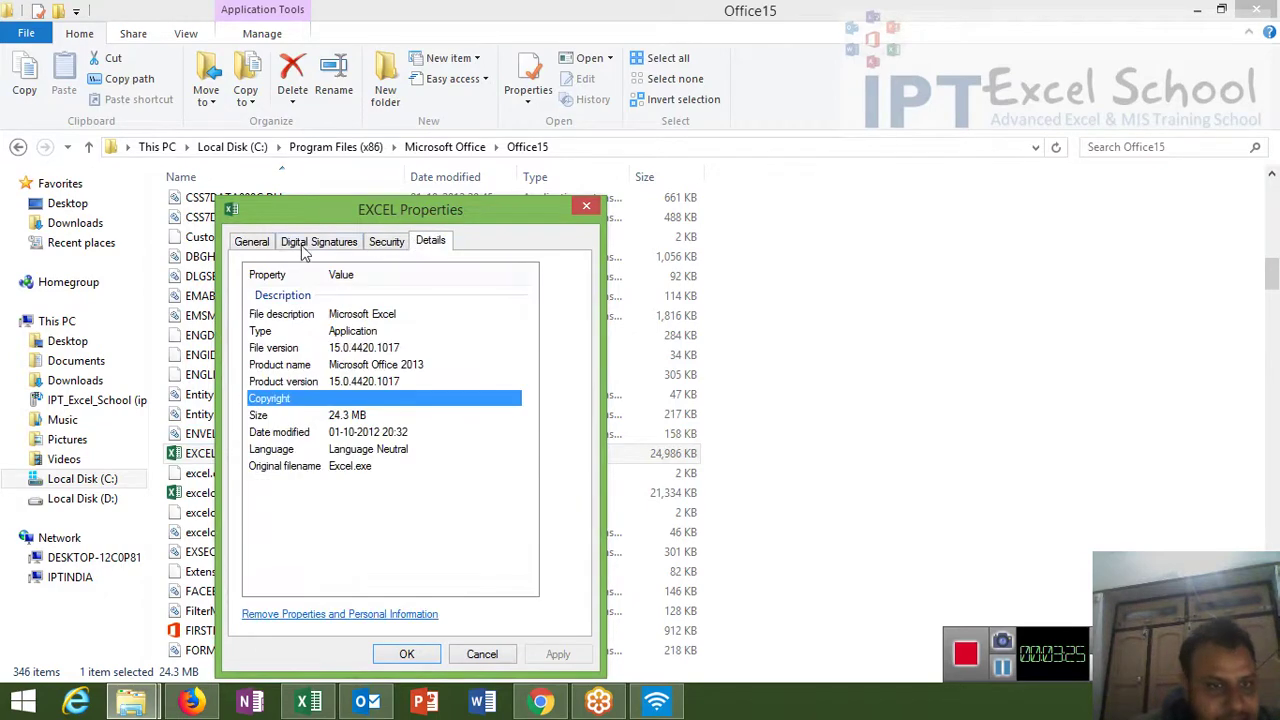
{"action": "left_click", "coordinate": [296, 248]}
{"action": "left_click", "coordinate": [251, 243]}
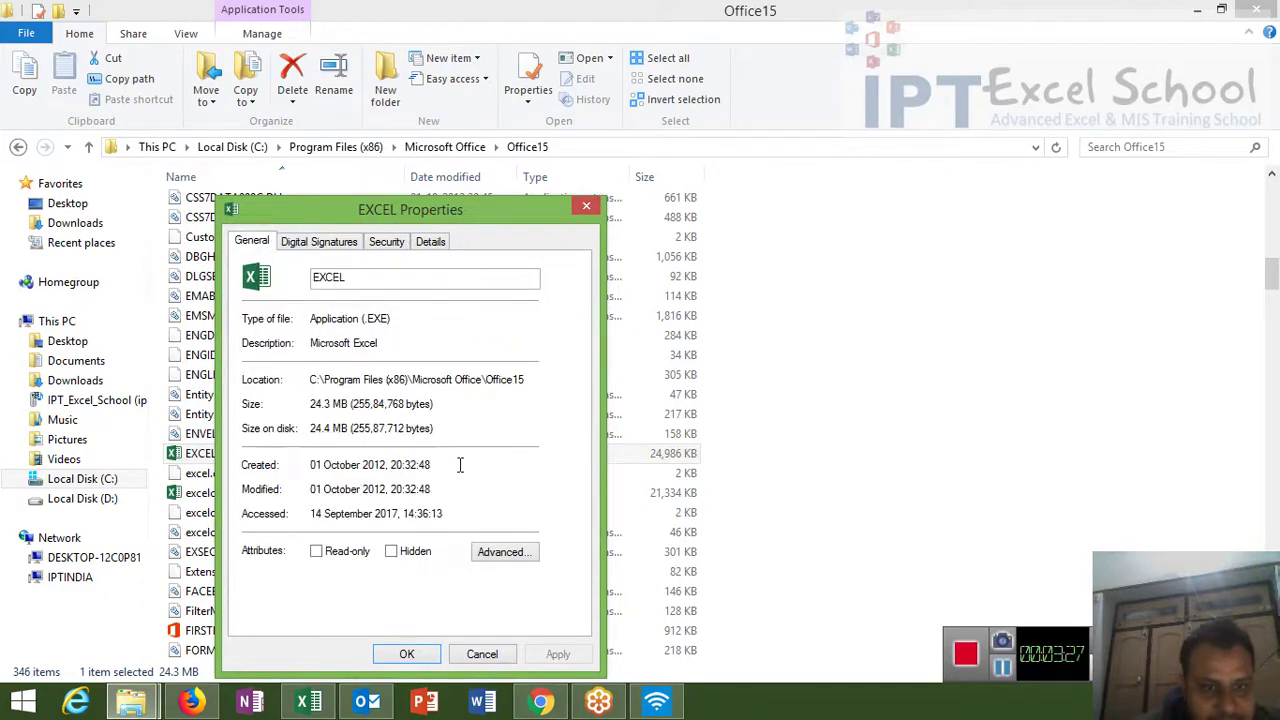
Step: Inspect EXCEL.exe's advanced attributes, close its properties unchanged, and select excelcnv
{"action": "left_click", "coordinate": [491, 562]}
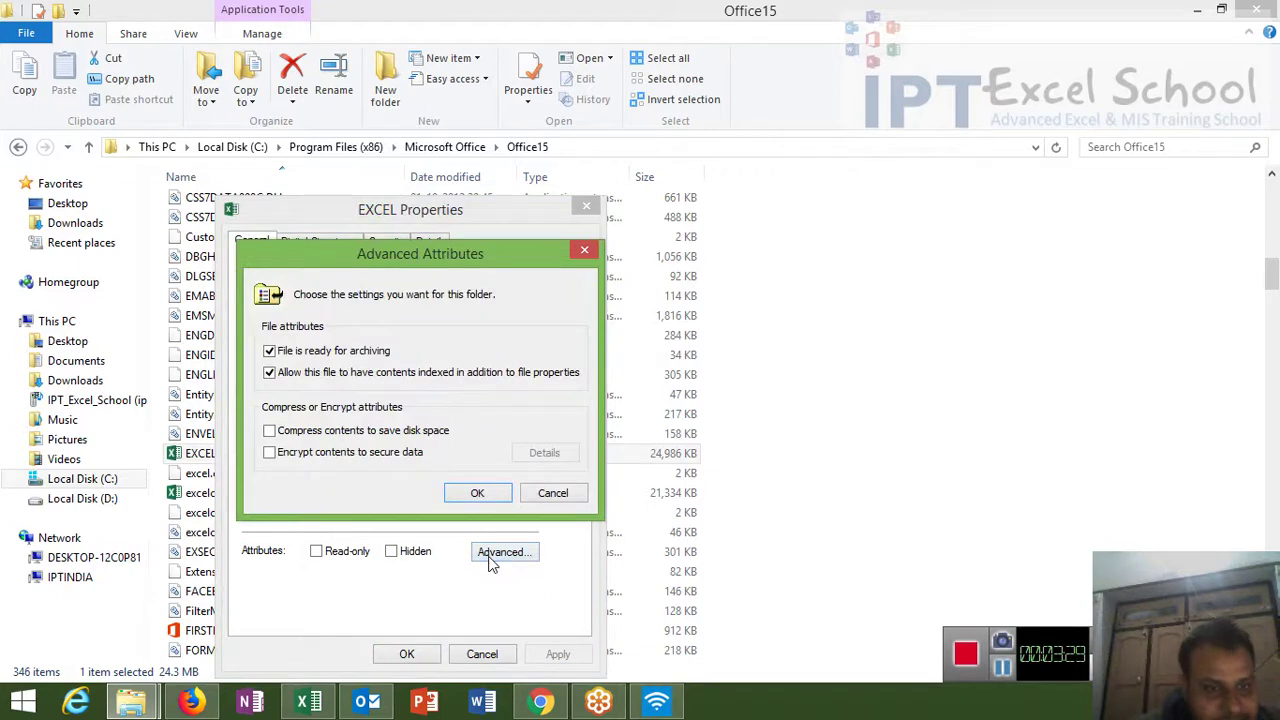
{"action": "left_click", "coordinate": [543, 495]}
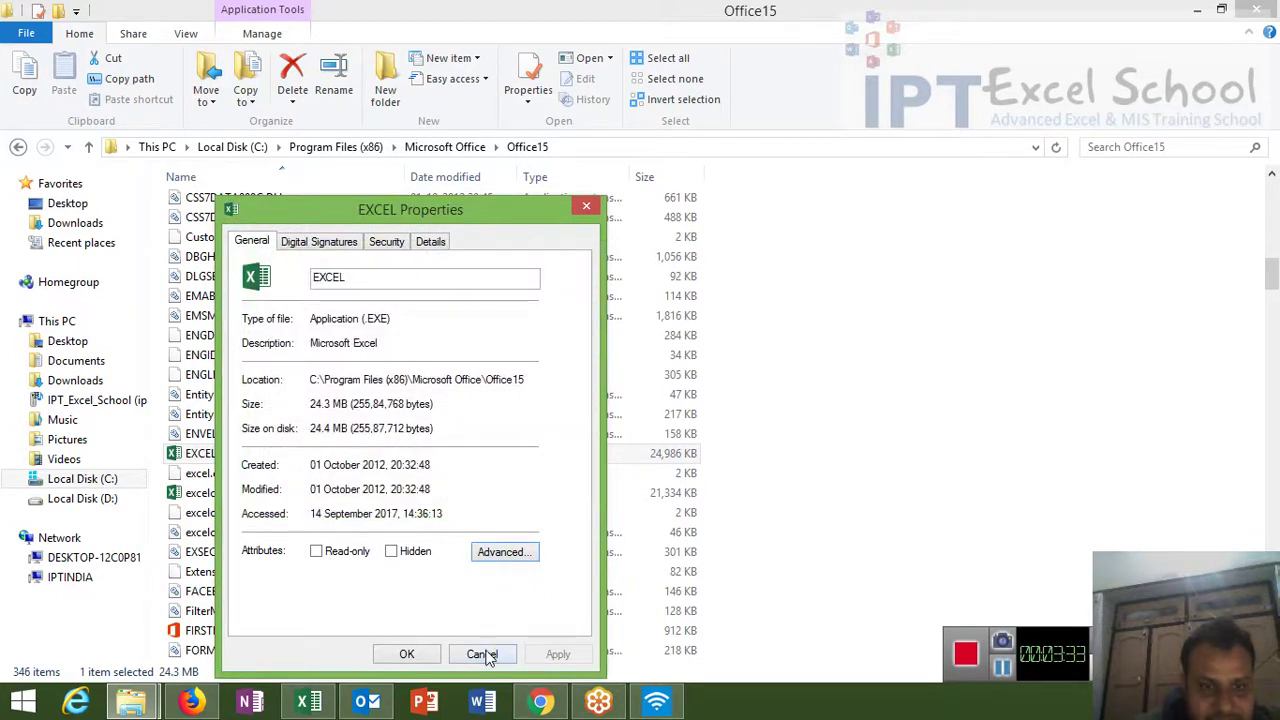
{"action": "left_click", "coordinate": [487, 656]}
{"action": "left_click", "coordinate": [308, 500]}
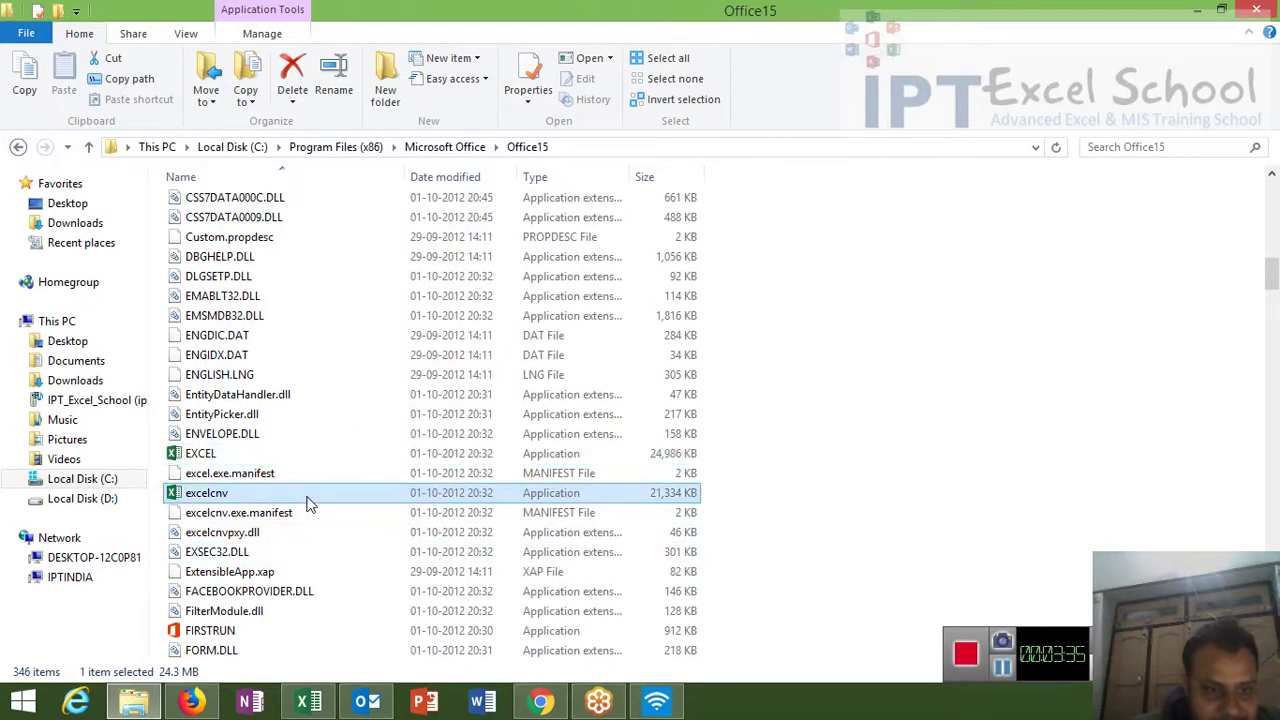
Step: Change excelcnv's compatibility mode from Windows XP (Service Pack 3) to Windows 8 and save it
{"action": "right_click", "coordinate": [308, 505]}
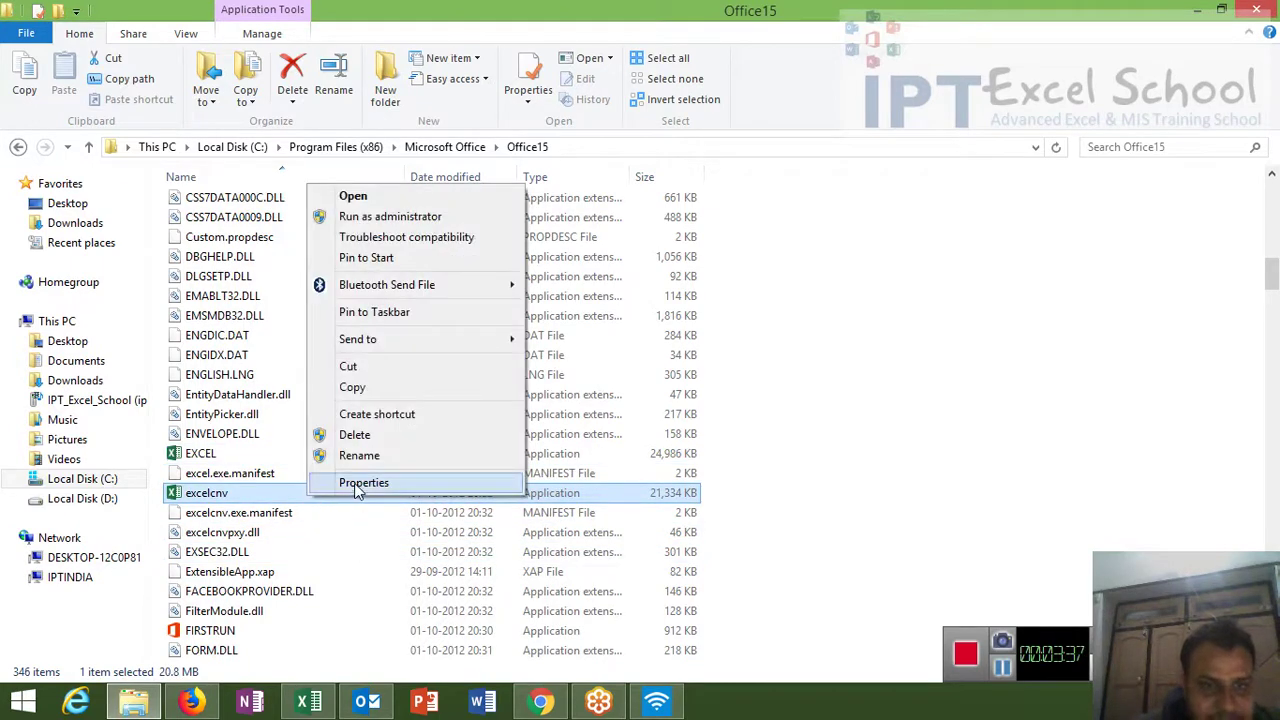
{"action": "left_click", "coordinate": [356, 482]}
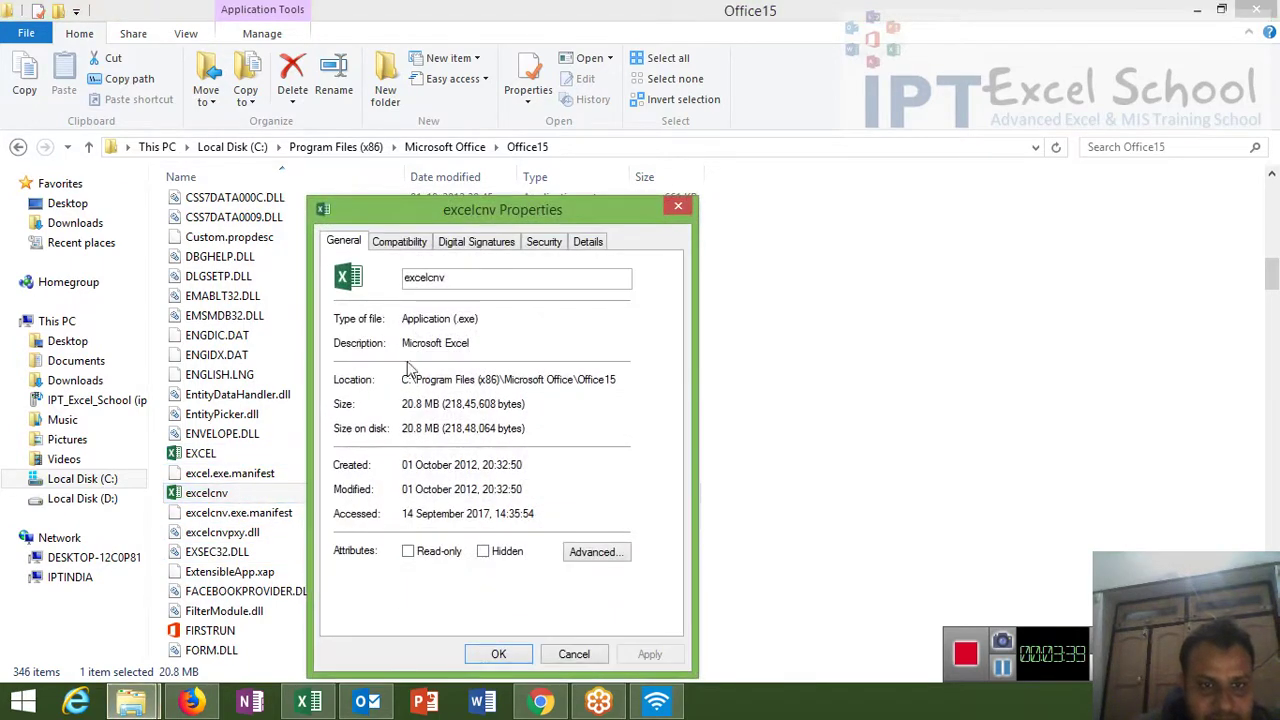
{"action": "left_click", "coordinate": [405, 250]}
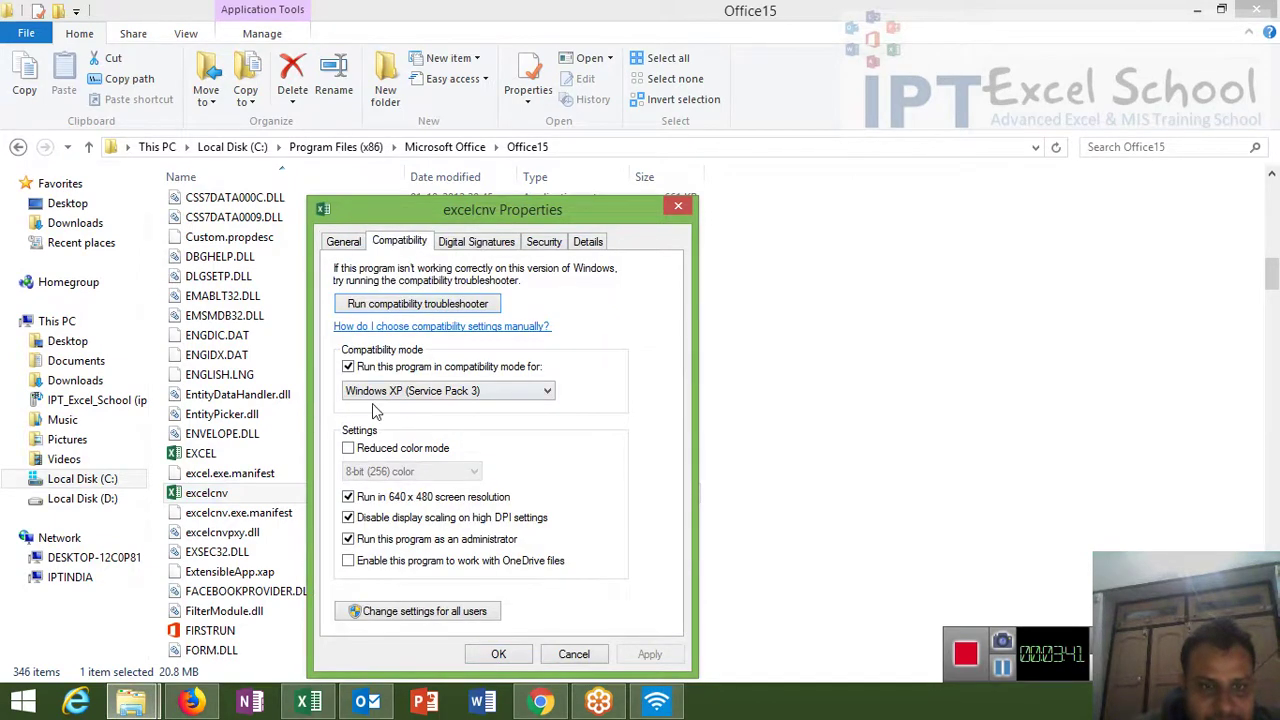
{"action": "left_click", "coordinate": [381, 392]}
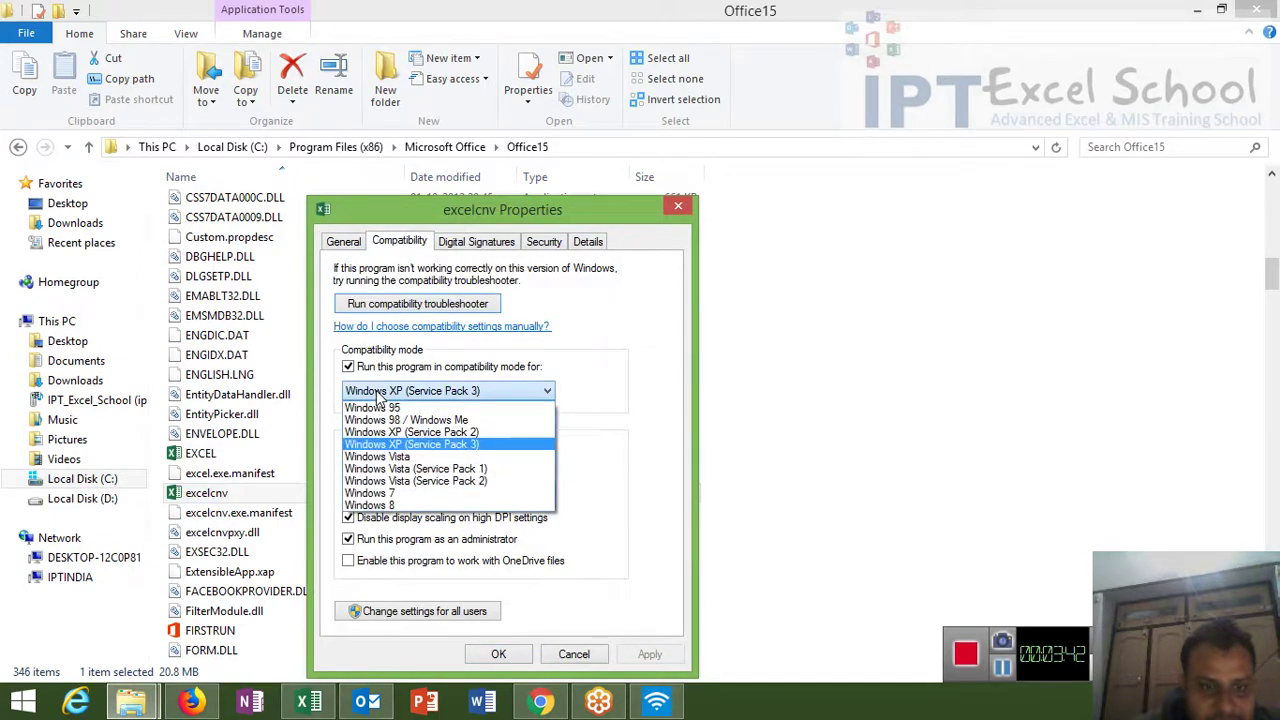
{"action": "left_click", "coordinate": [372, 505]}
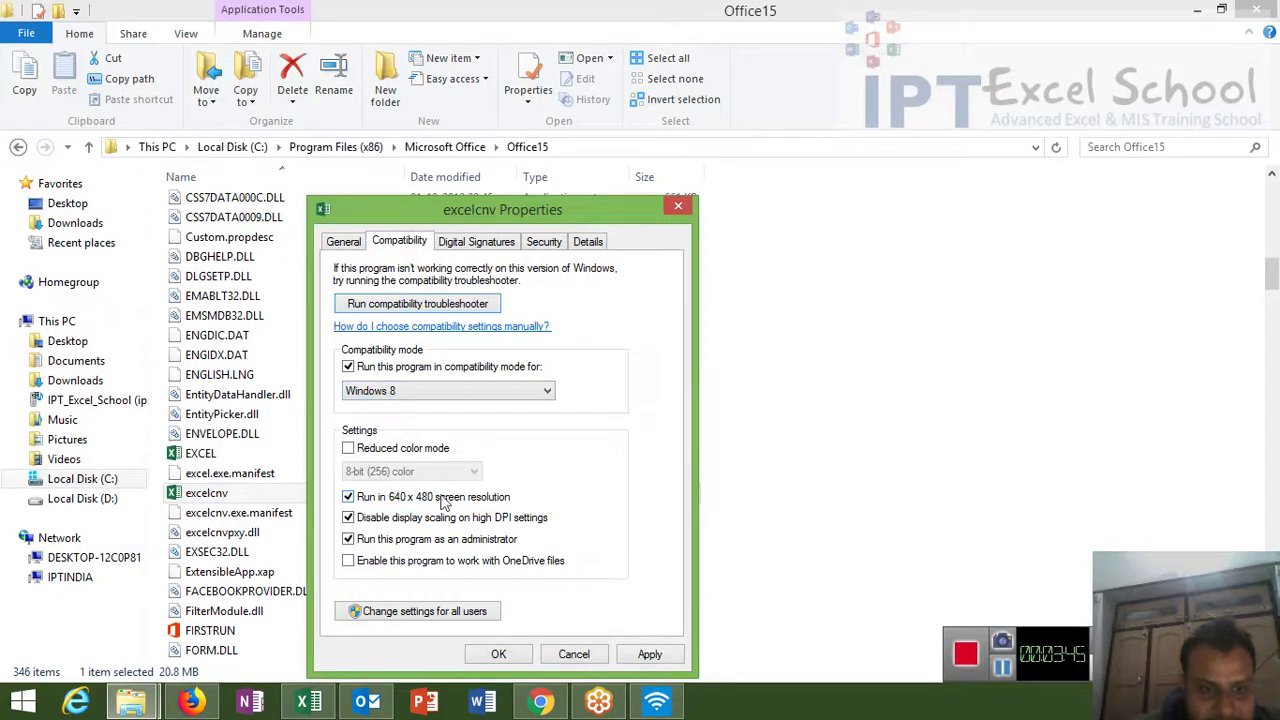
{"action": "mouse_move", "coordinate": [540, 700]}
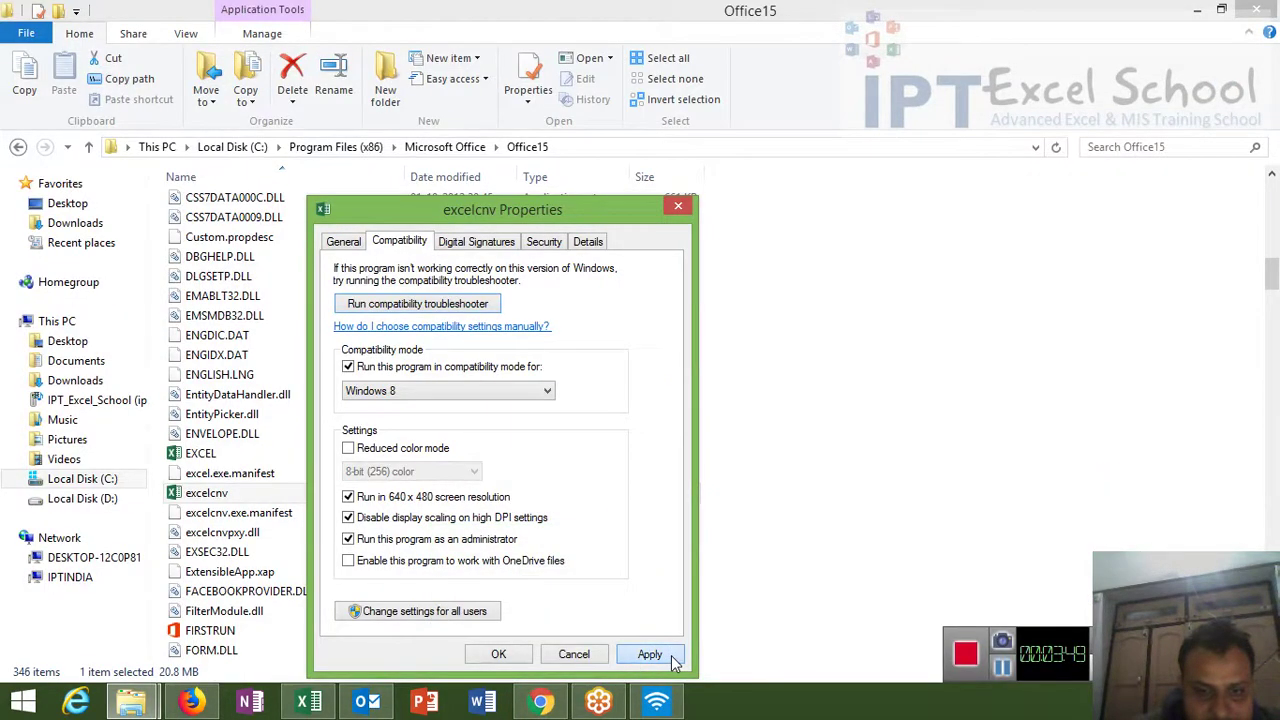
{"action": "left_click", "coordinate": [518, 658]}
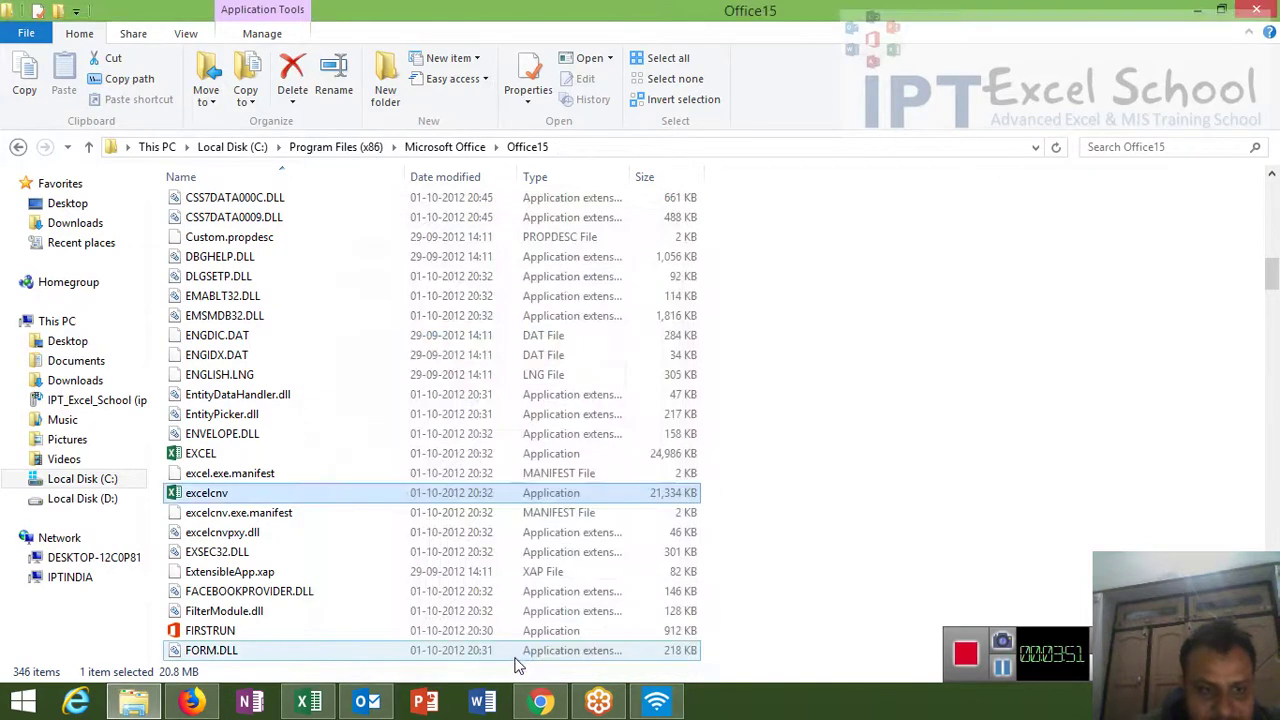
Step: Insert a new UserForm1 in Book1's VBA editor and open the Toolbox's Additional Controls list
{"action": "left_click", "coordinate": [314, 705]}
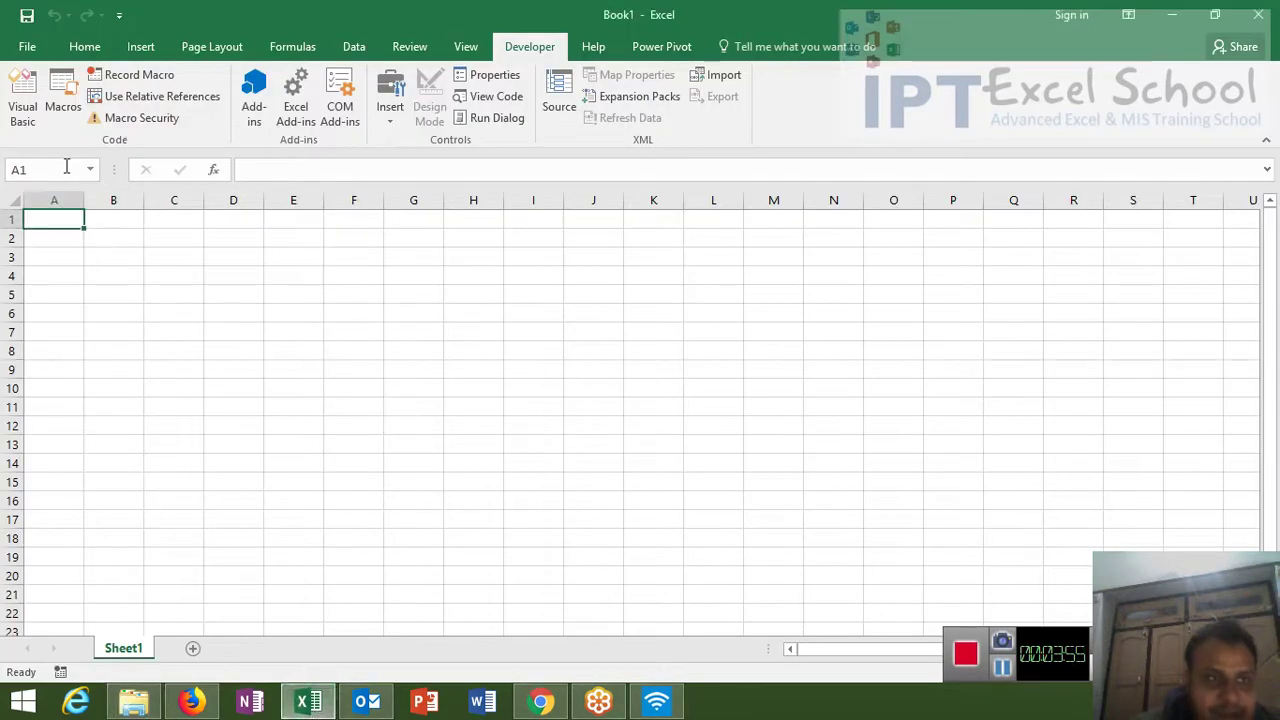
{"action": "left_click", "coordinate": [24, 114]}
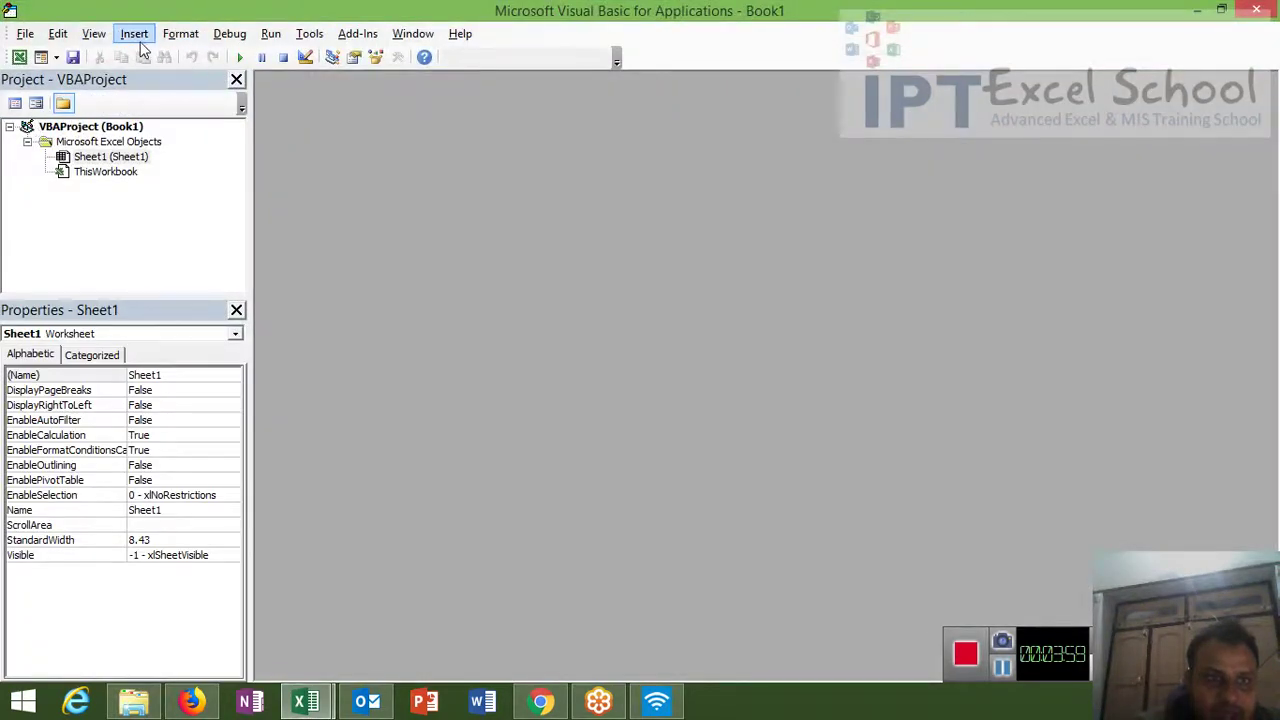
{"action": "left_click", "coordinate": [134, 33]}
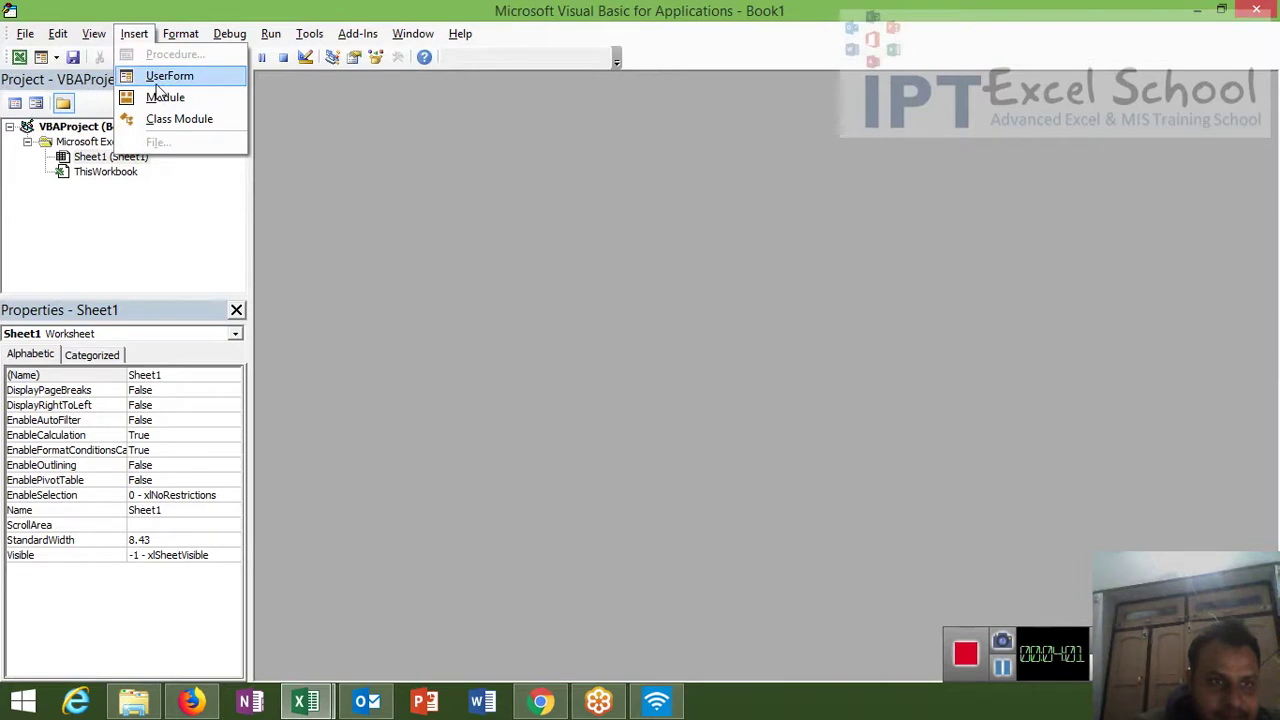
{"action": "left_click", "coordinate": [156, 84]}
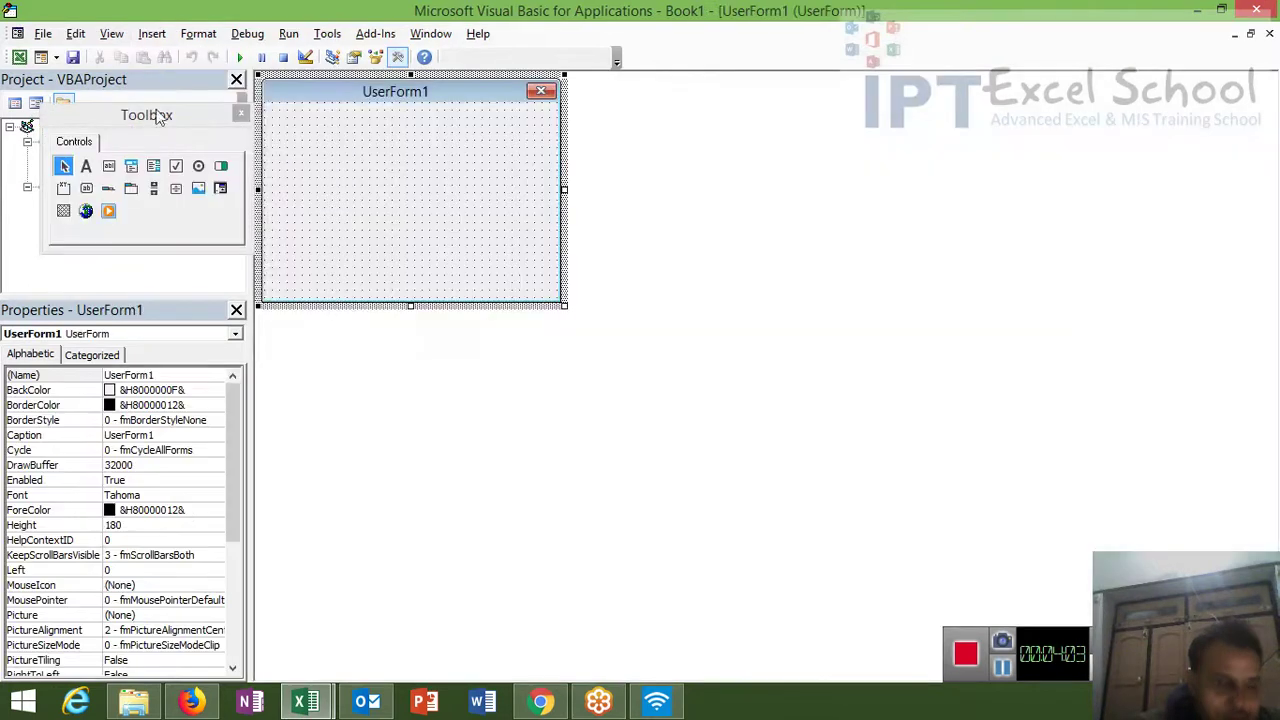
{"action": "right_click", "coordinate": [202, 240]}
{"action": "left_click", "coordinate": [230, 244]}
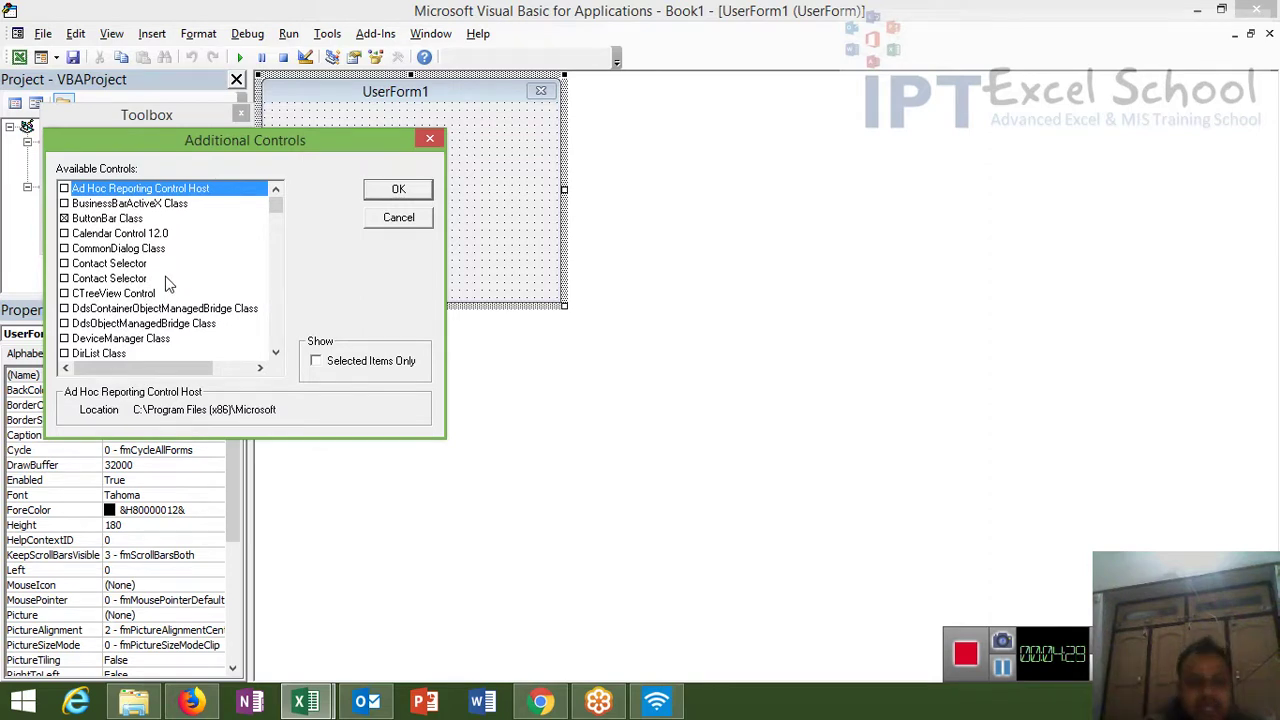
Step: Dismiss Additional Controls, quit the VBA editor and Excel without saving Book1, then relaunch EXCEL from Office15
{"action": "left_click", "coordinate": [398, 220]}
{"action": "left_click", "coordinate": [1258, 10]}
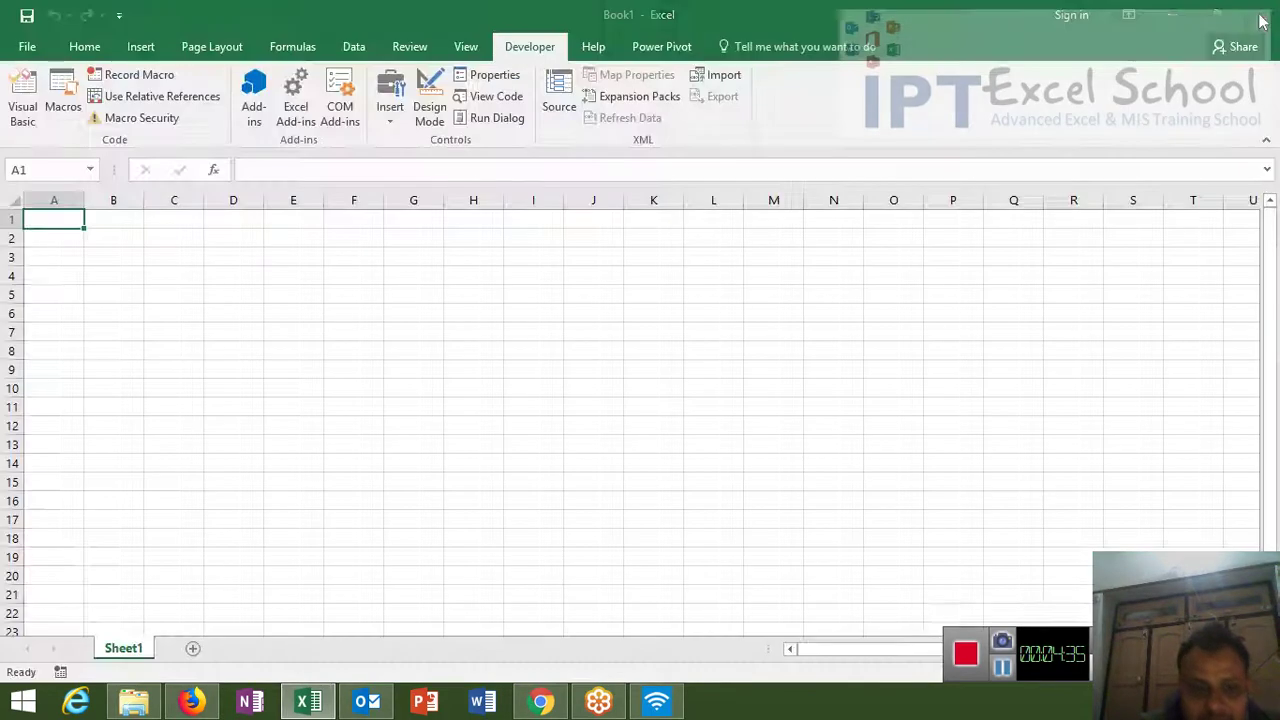
{"action": "left_click", "coordinate": [1260, 12]}
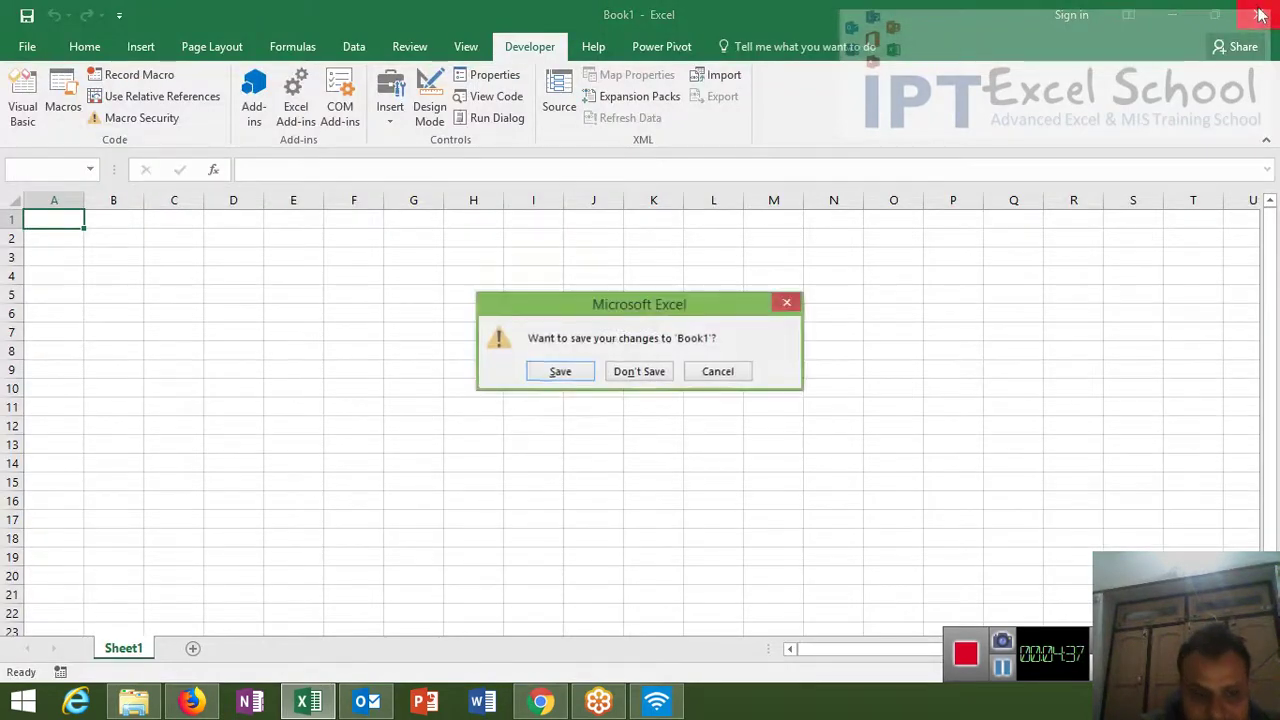
{"action": "left_click", "coordinate": [652, 371]}
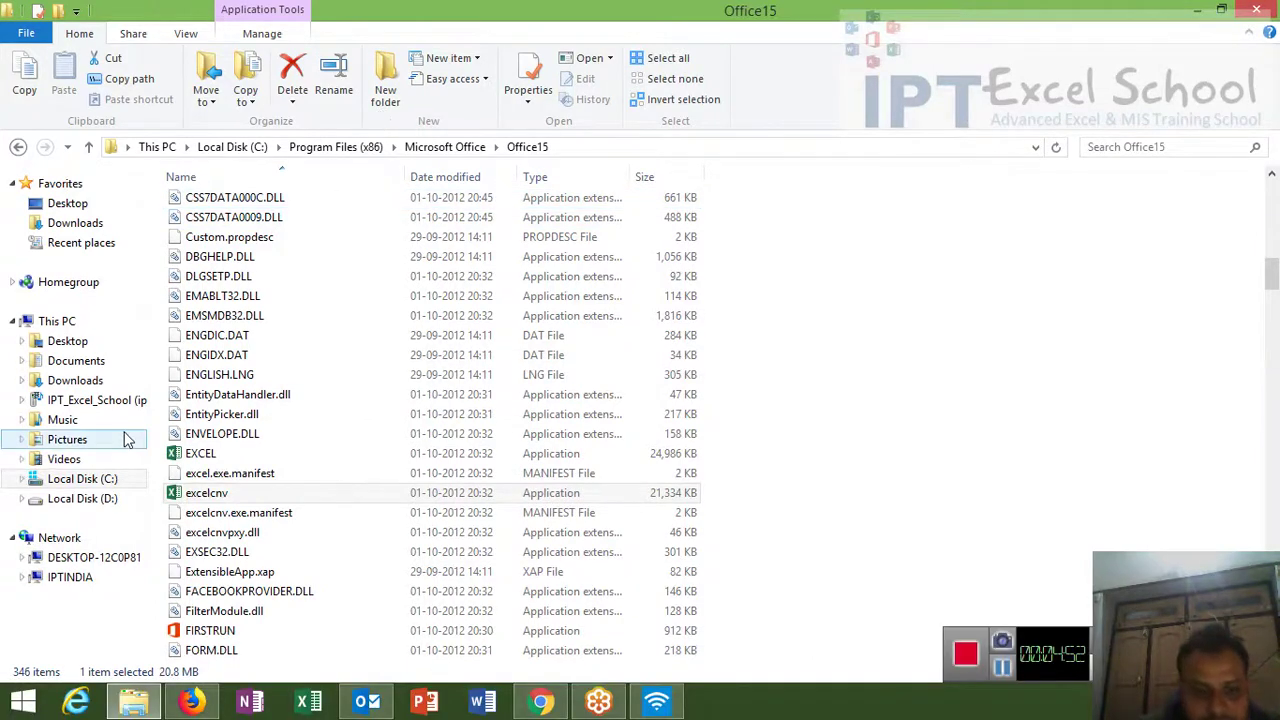
{"action": "left_click", "coordinate": [207, 456]}
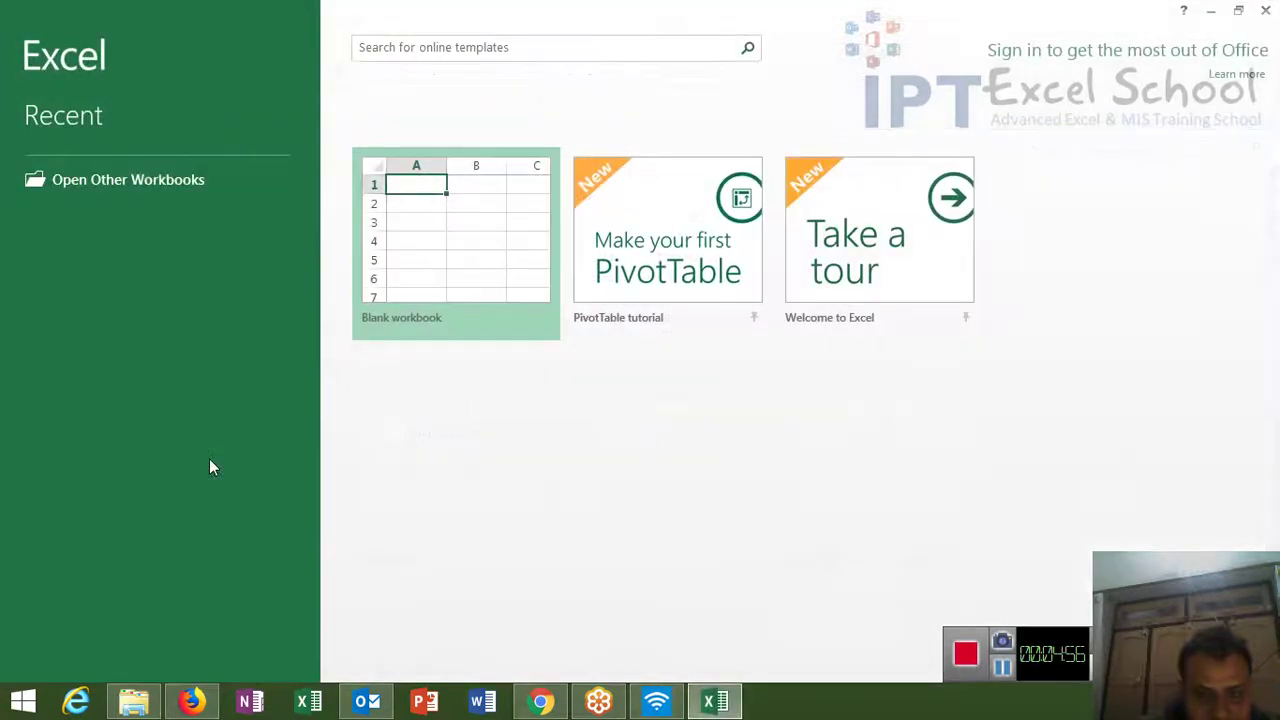
Step: Create a blank workbook and insert a new UserForm1 in the VBA editor with Alt+F11
{"action": "left_click", "coordinate": [397, 248]}
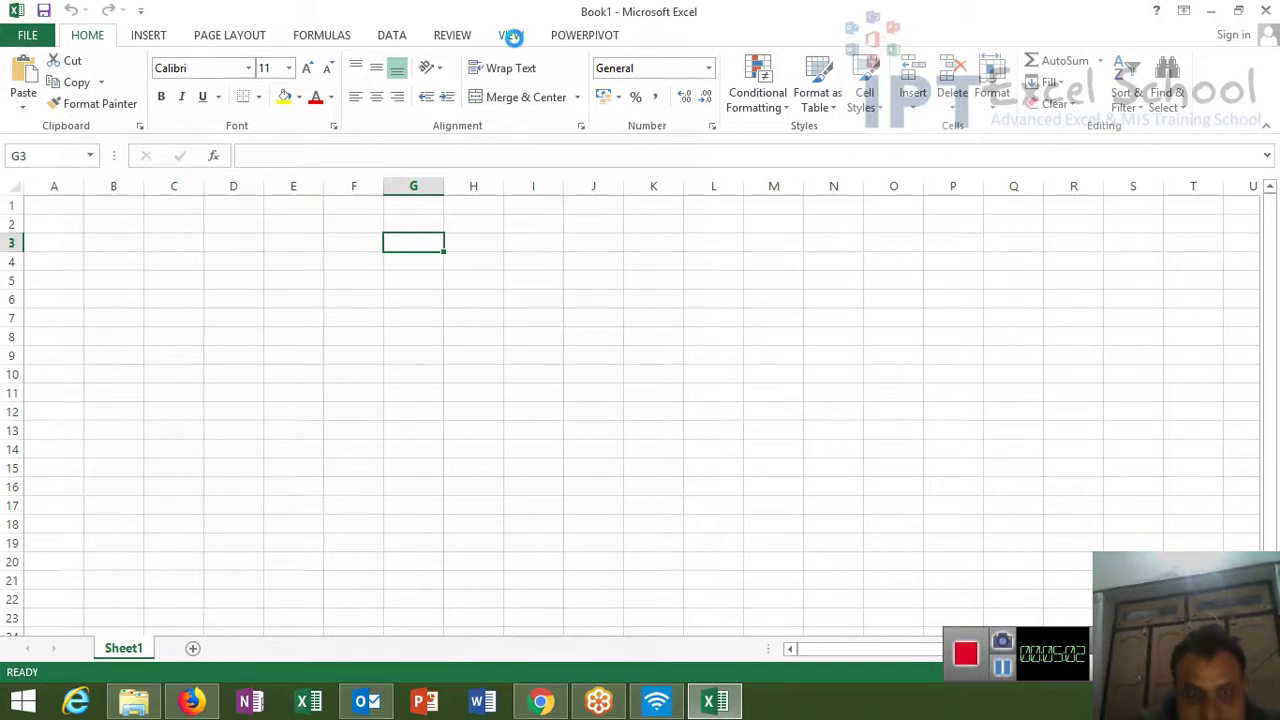
{"action": "key", "text": "alt+F11"}
{"action": "left_click", "coordinate": [134, 36]}
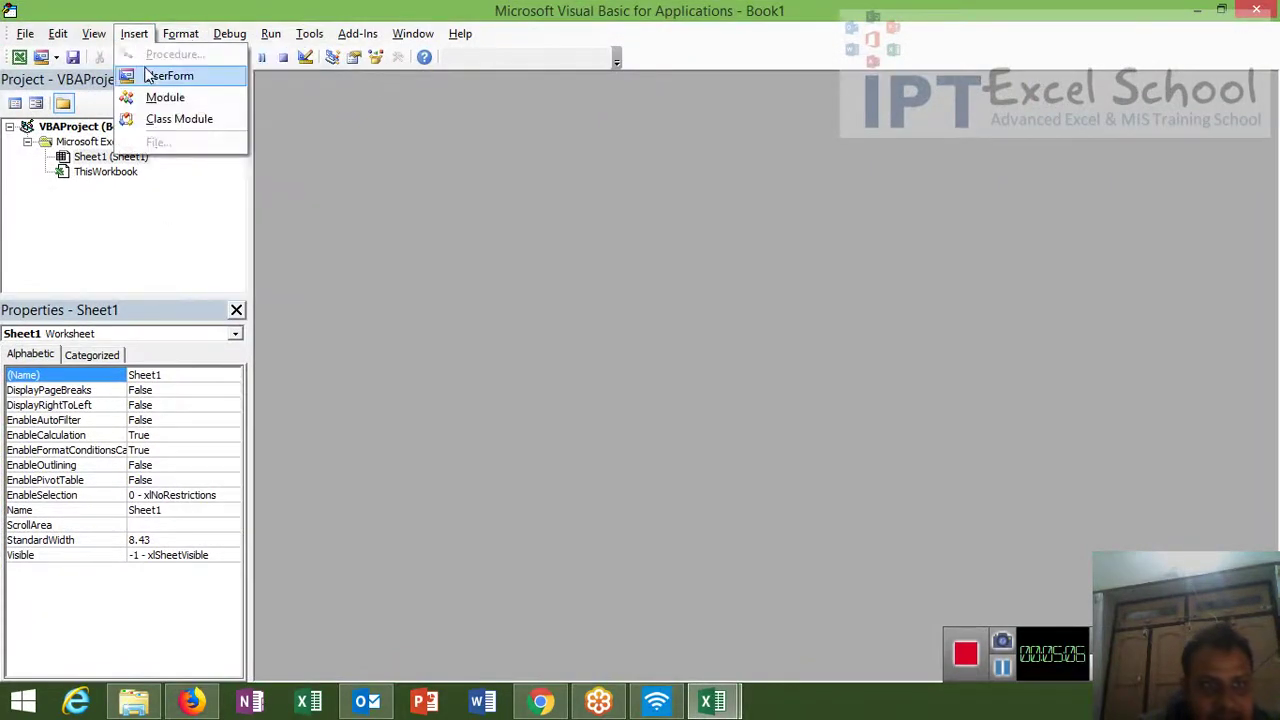
{"action": "left_click", "coordinate": [168, 76]}
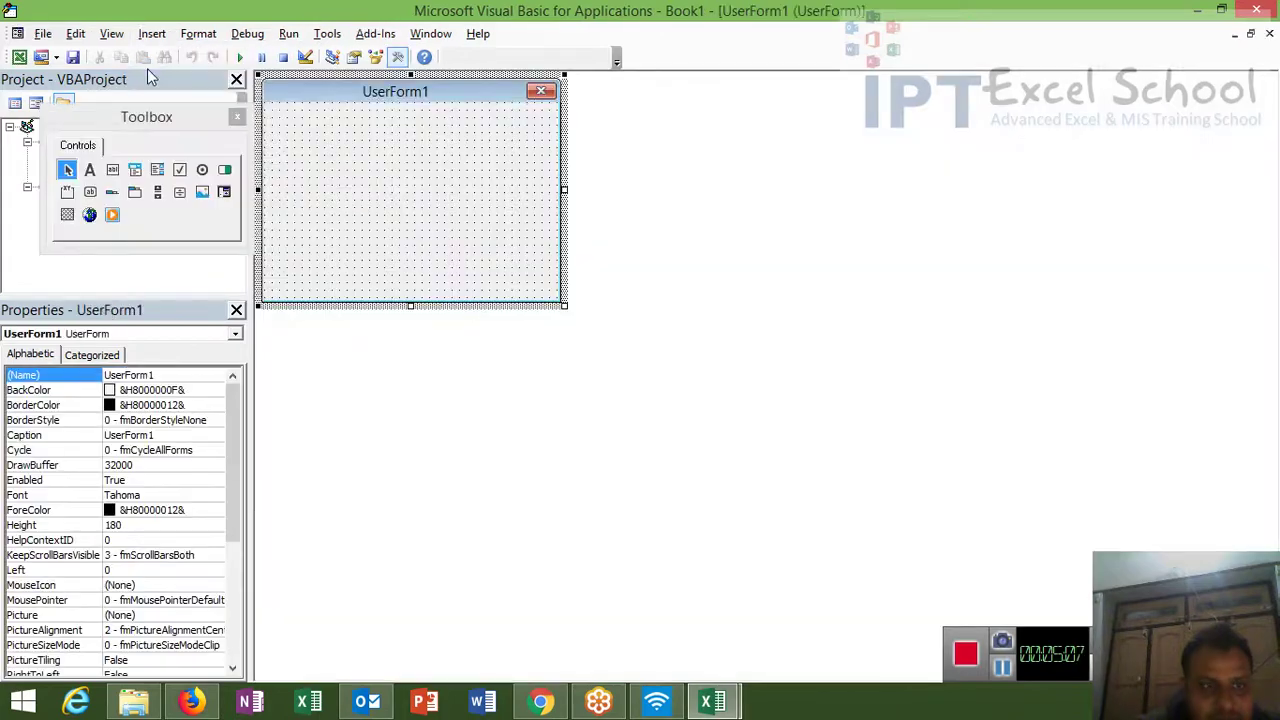
Step: Check the toolbox's Additional Controls list loads, then close the VBA editor
{"action": "right_click", "coordinate": [178, 222]}
{"action": "left_click", "coordinate": [189, 229]}
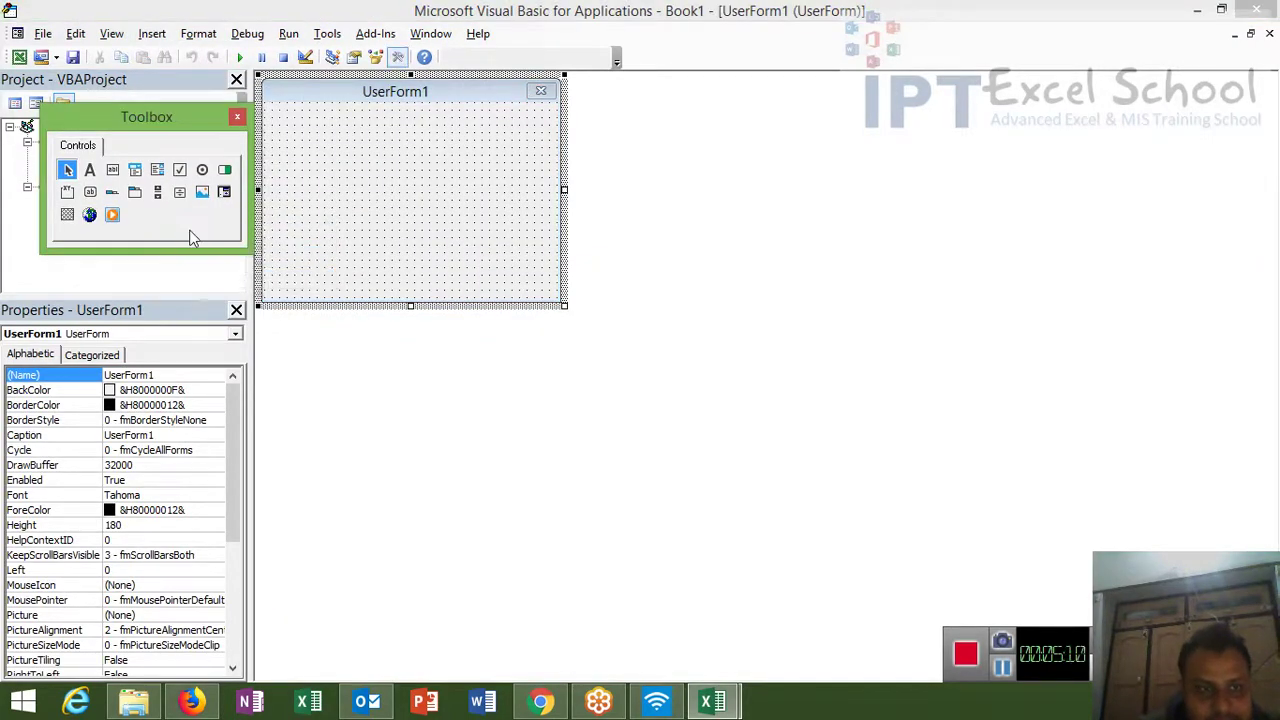
{"action": "left_click", "coordinate": [1257, 10]}
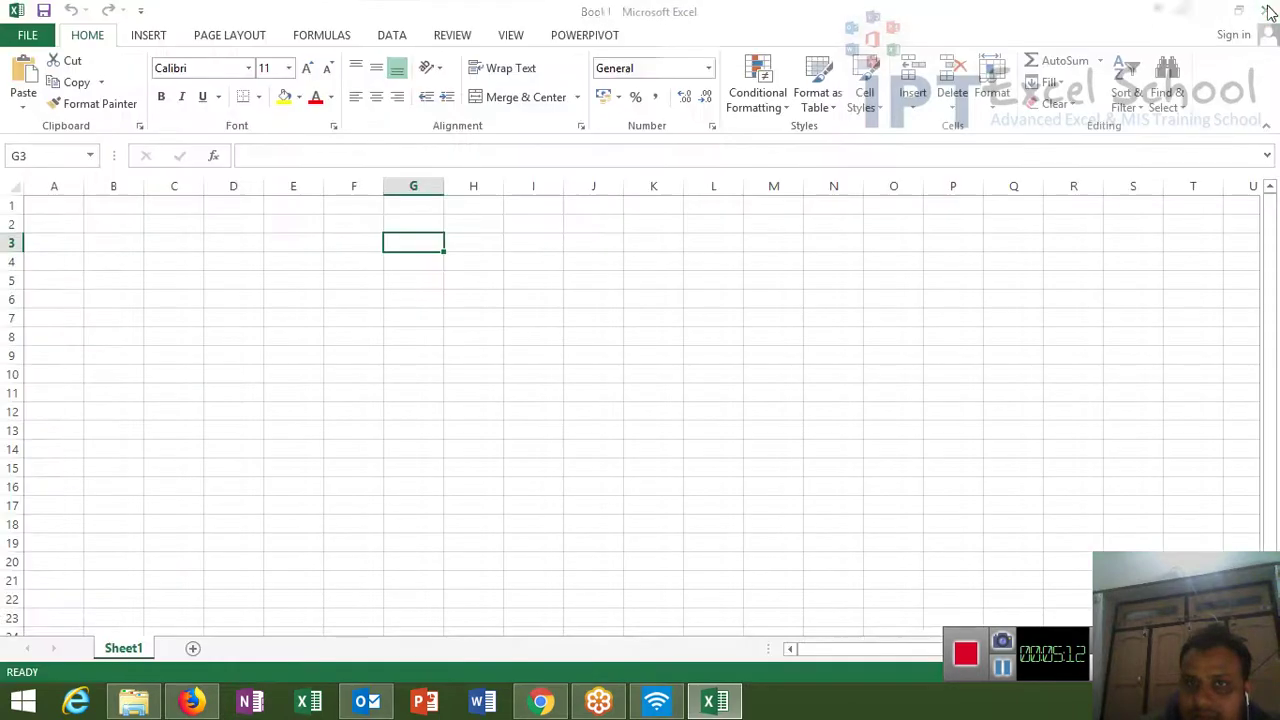
Step: Quit Excel without saving Book1 and close the Office15 folder window
{"action": "left_click", "coordinate": [1267, 12]}
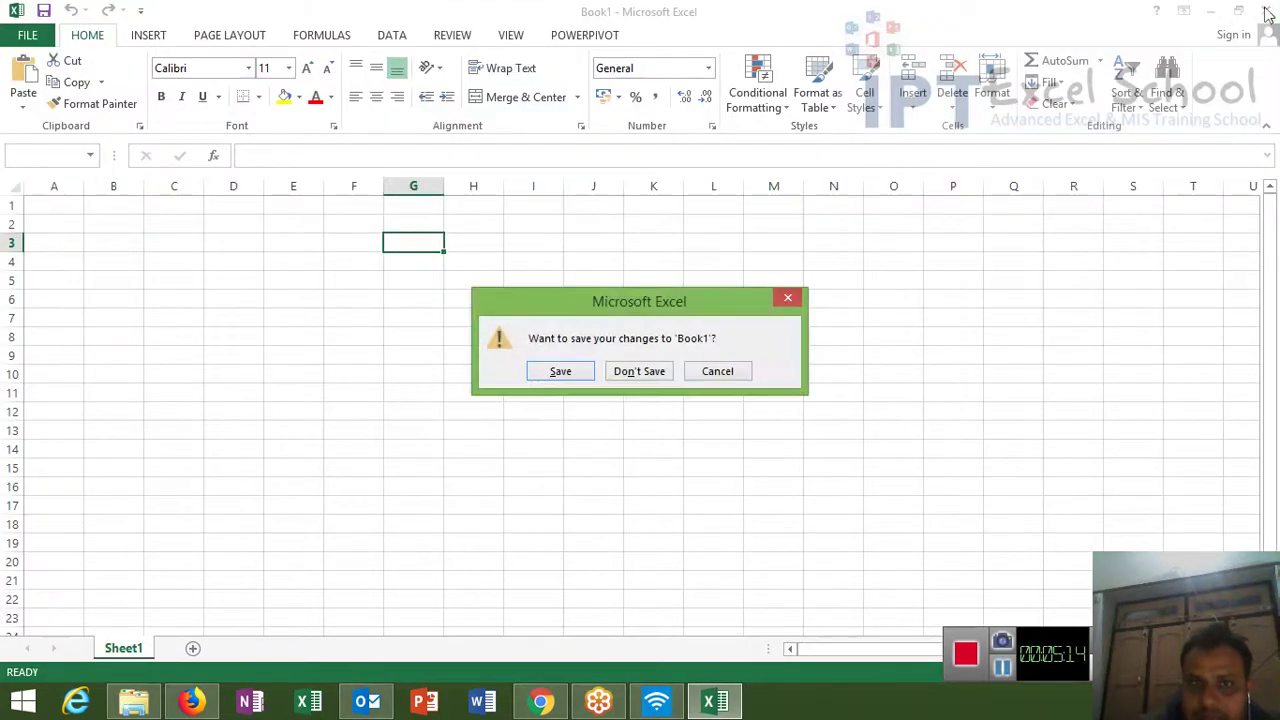
{"action": "left_click", "coordinate": [658, 373]}
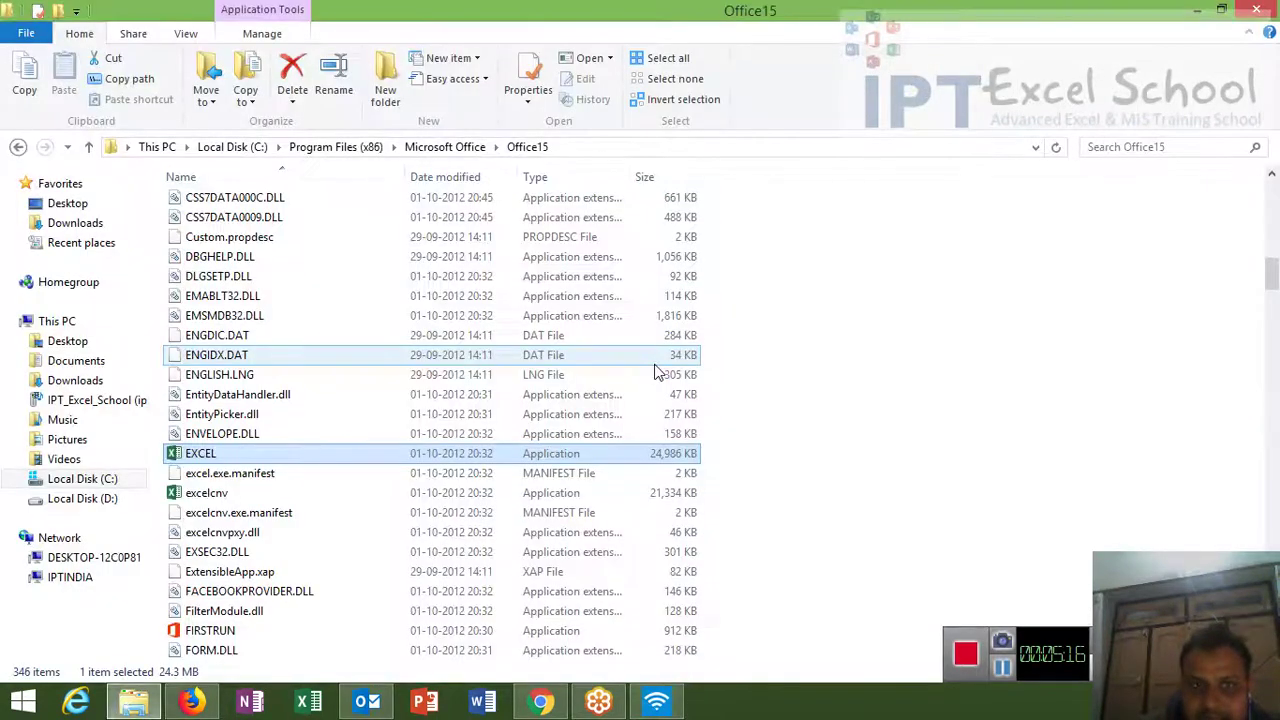
{"action": "left_click", "coordinate": [1250, 11]}
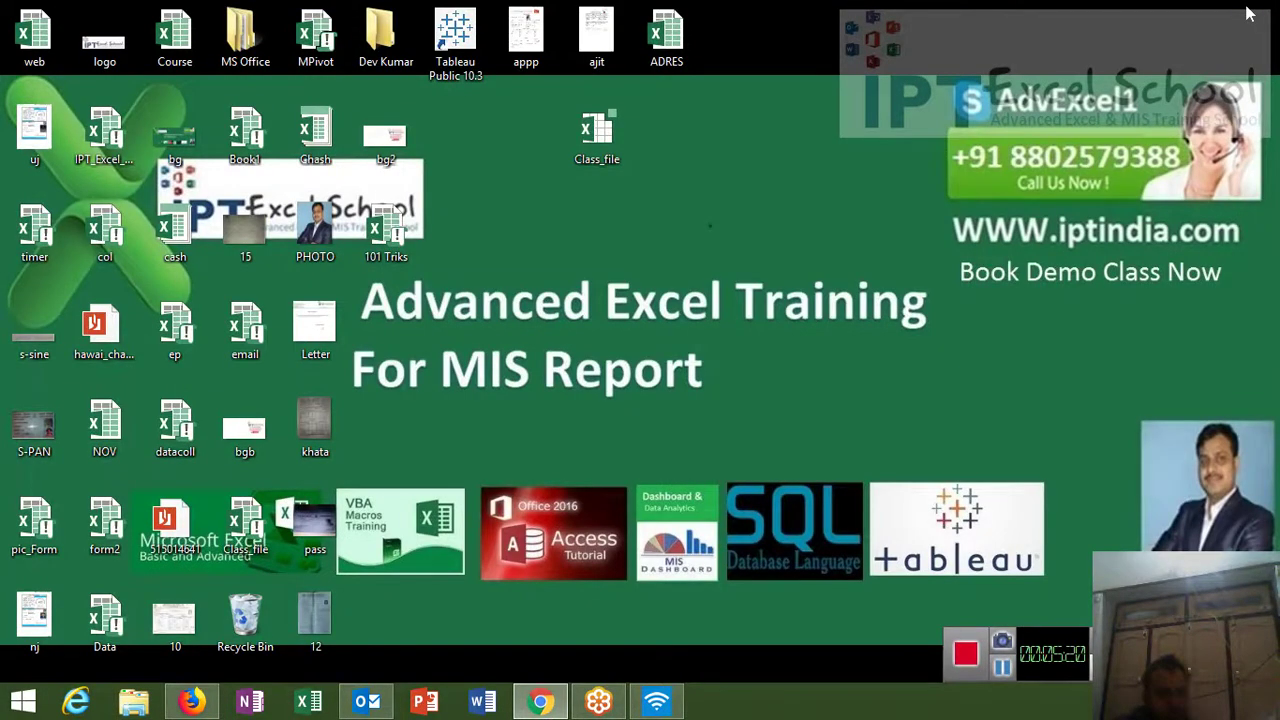